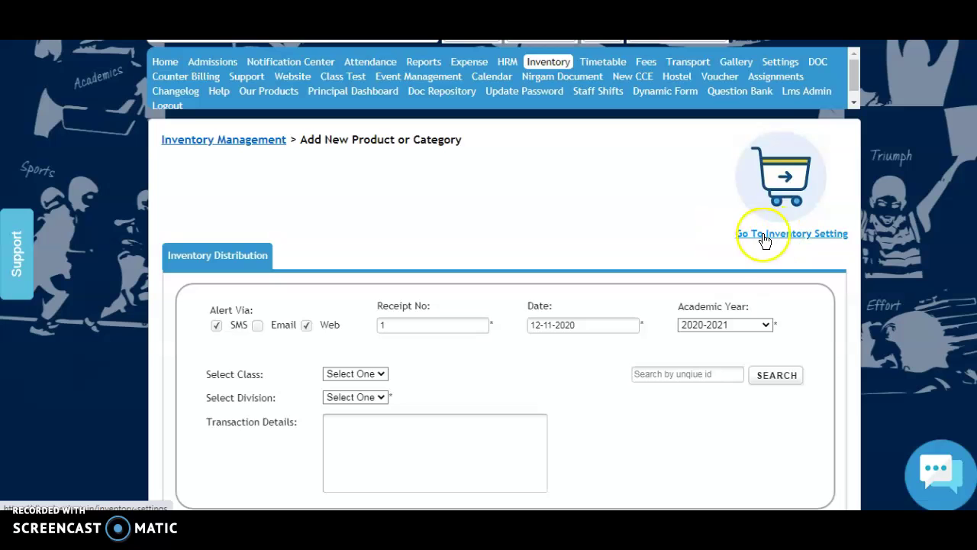
- Open the inventory settings in a new tab and bring up the Add New Vendor form
right_click(791, 235)
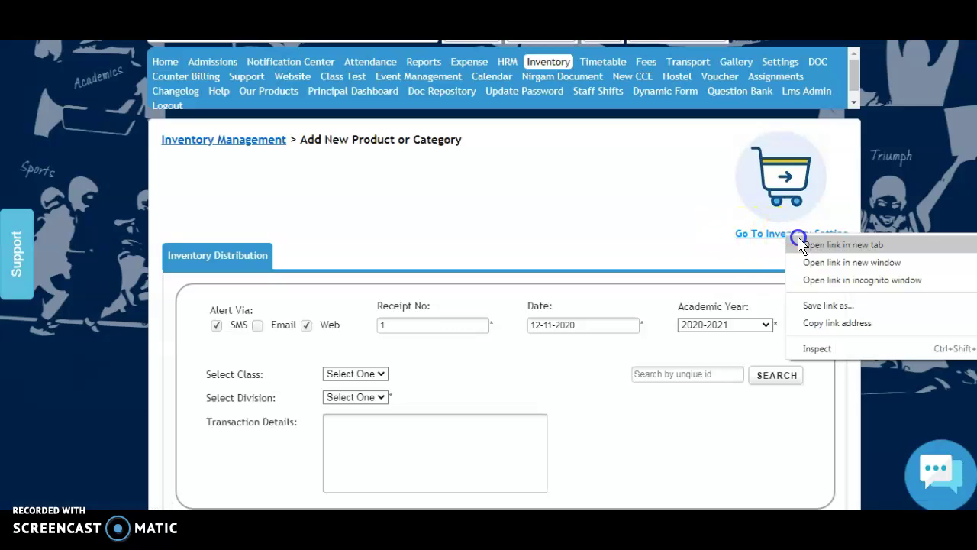
click(802, 244)
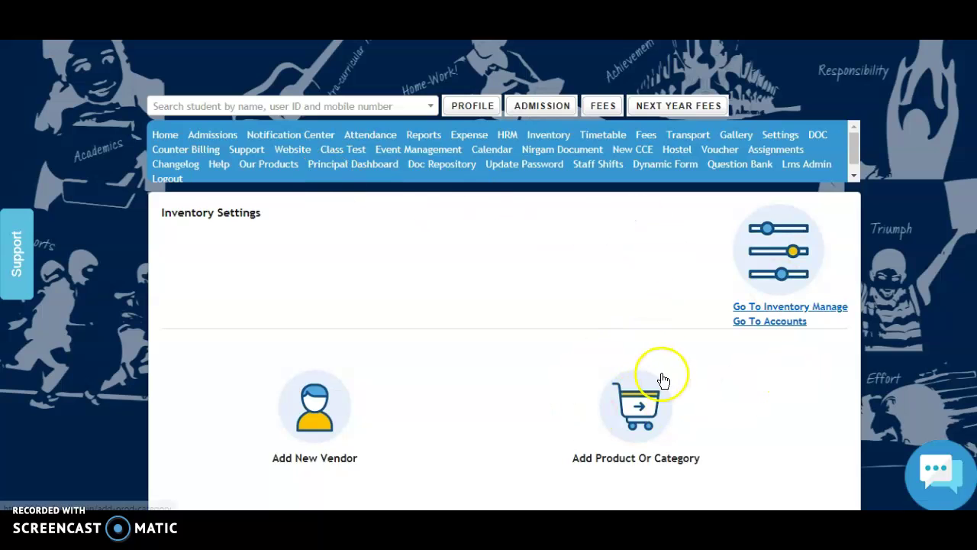
scroll(611, 306, down, 1)
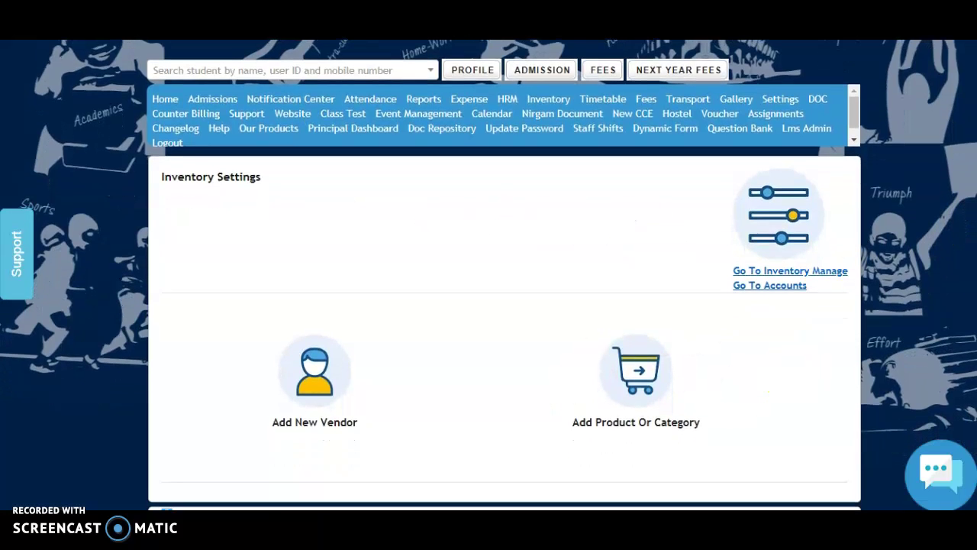
right_click(314, 372)
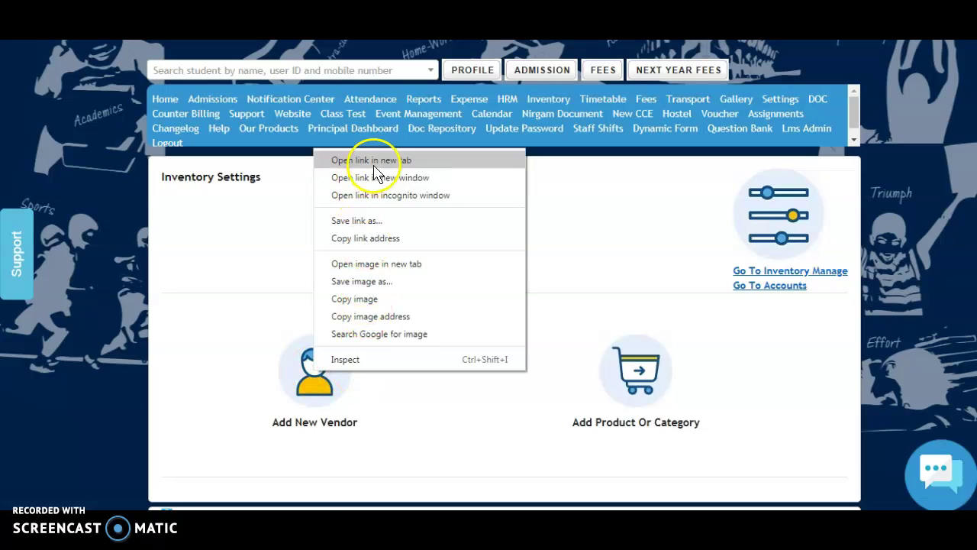
click(276, 407)
click(334, 395)
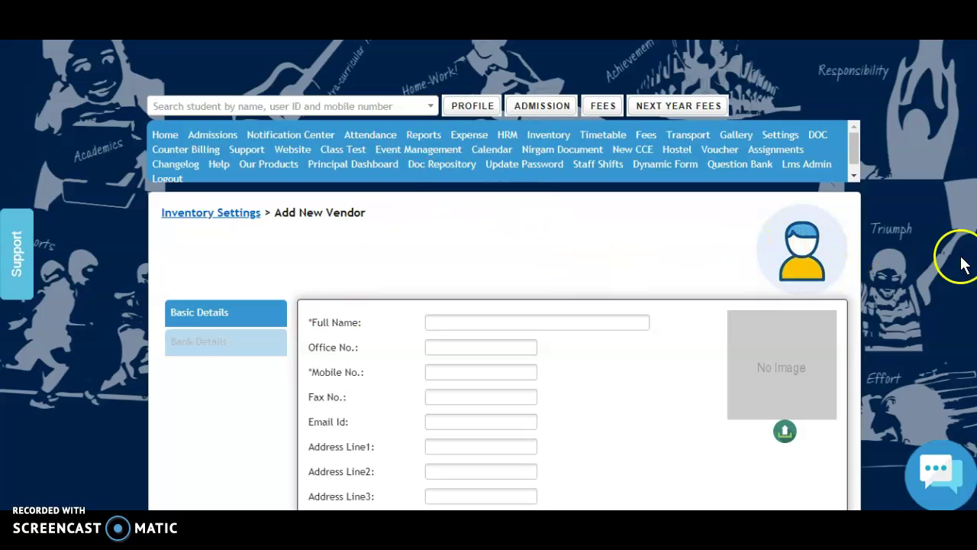
scroll(488, 305, down, 1)
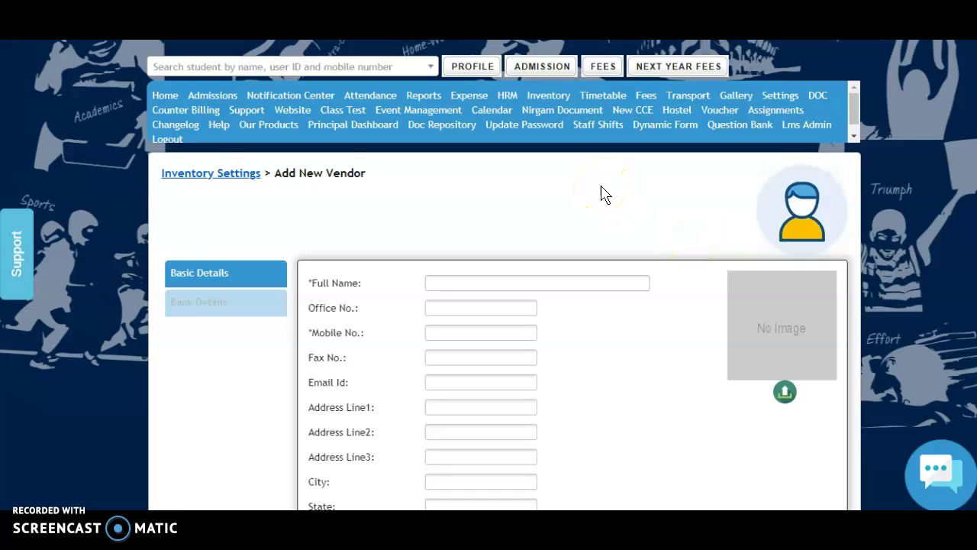
- Enter the vendor's full name and mobile number in the basic details and proceed to the bank details
click(432, 280)
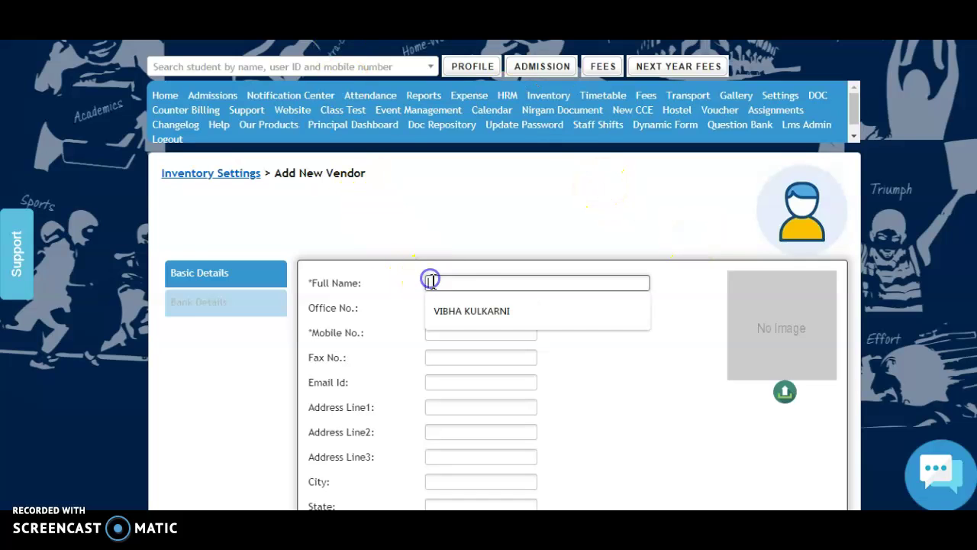
click(473, 312)
click(457, 332)
click(460, 357)
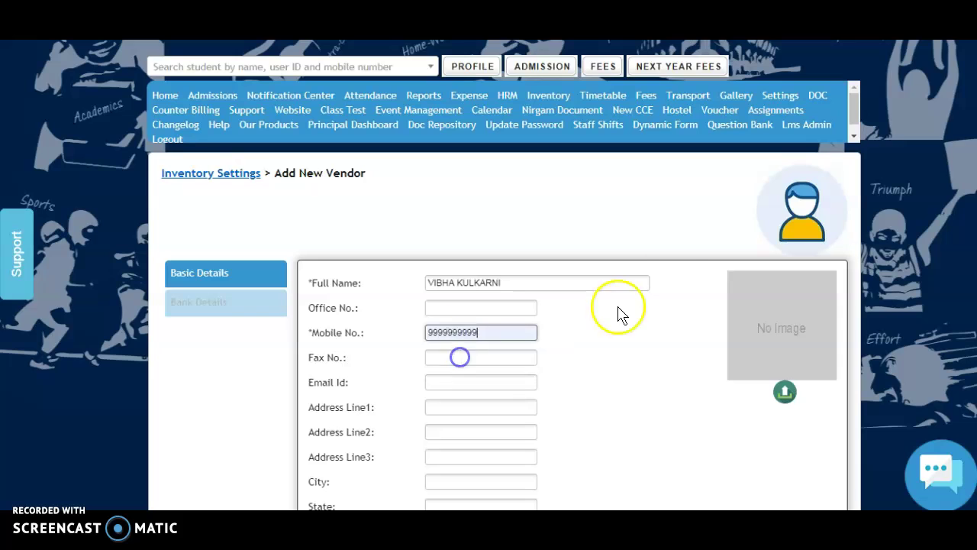
scroll(672, 275, down, 3)
click(817, 467)
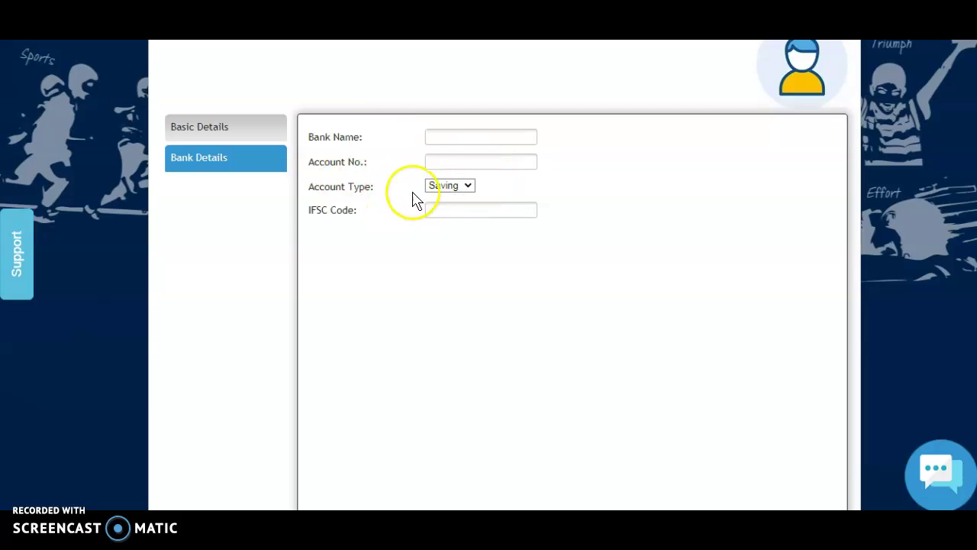
- Look over the vendor's bank detail fields and open Add Product Or Category from the inventory settings
scroll(615, 253, up, 2)
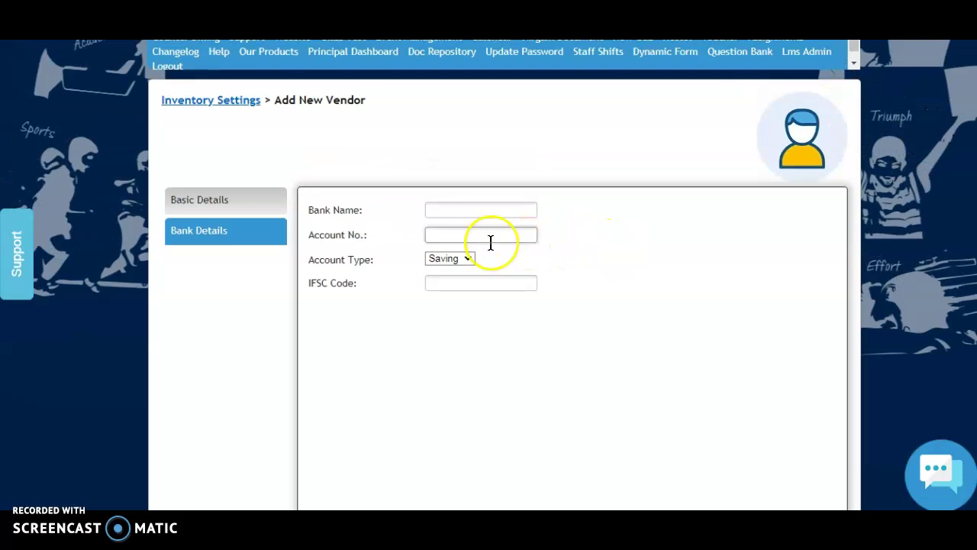
scroll(829, 328, down, 6)
scroll(490, 421, up, 6)
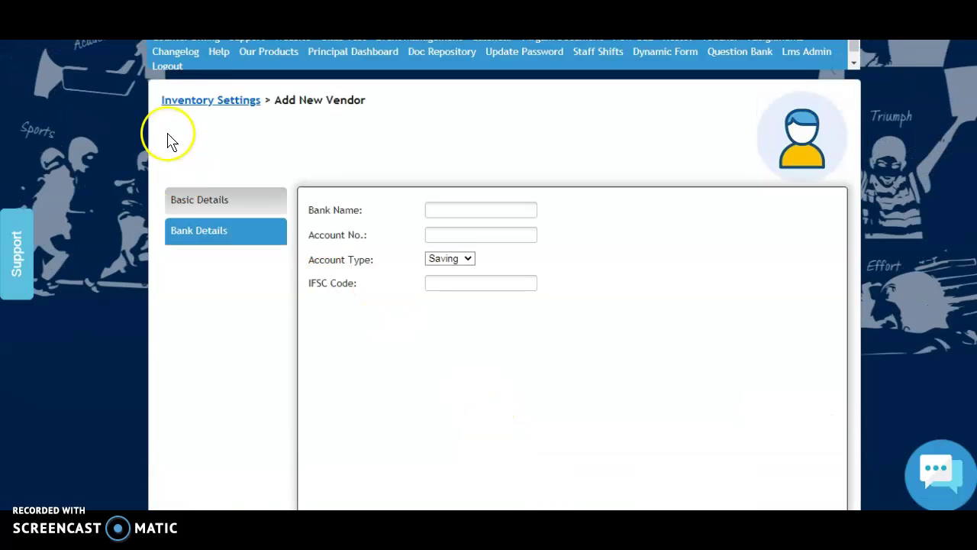
click(197, 100)
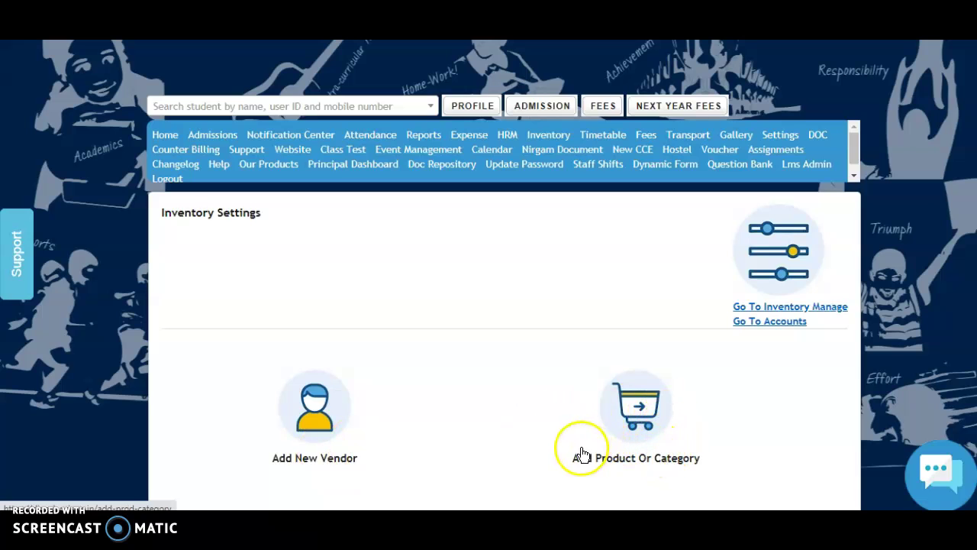
click(642, 425)
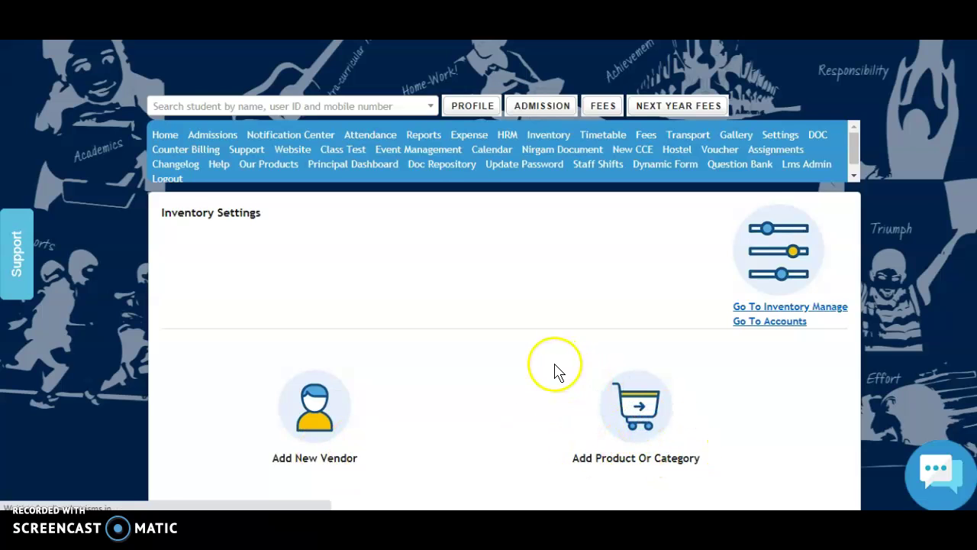
scroll(504, 264, down, 1)
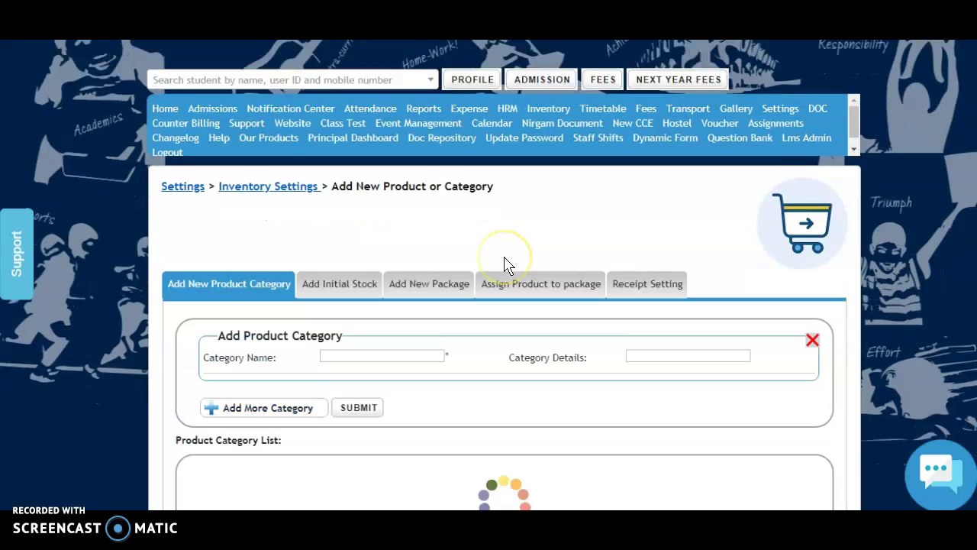
- Add a new product category named House Uniform
click(392, 312)
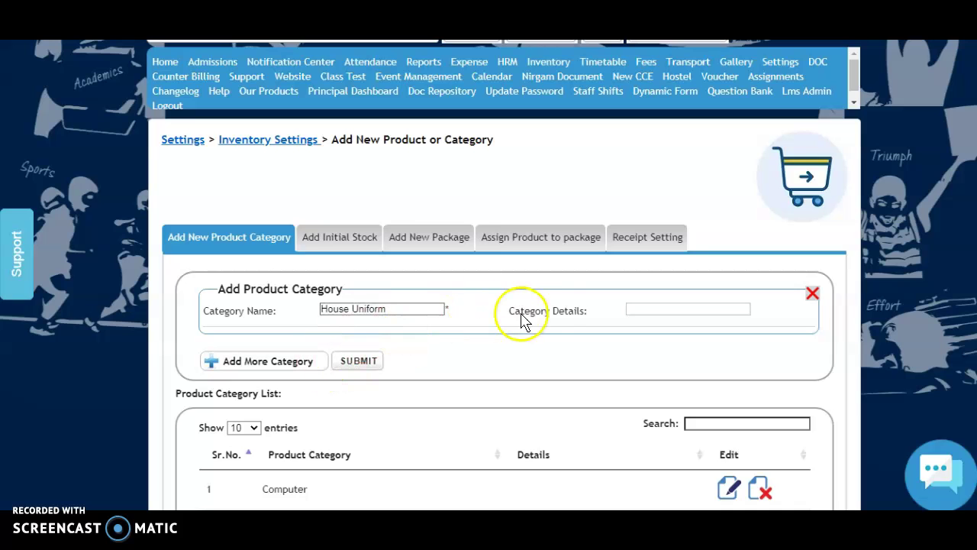
click(380, 364)
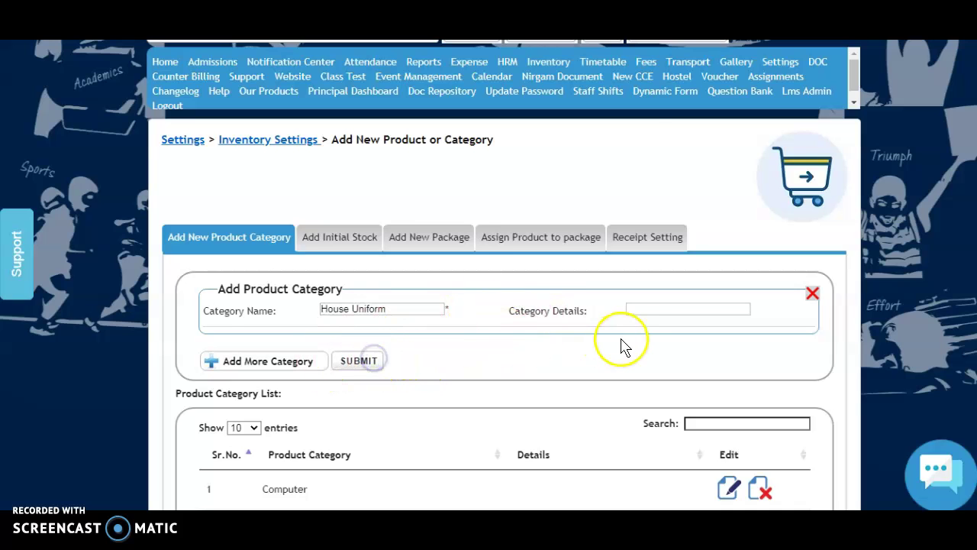
click(623, 107)
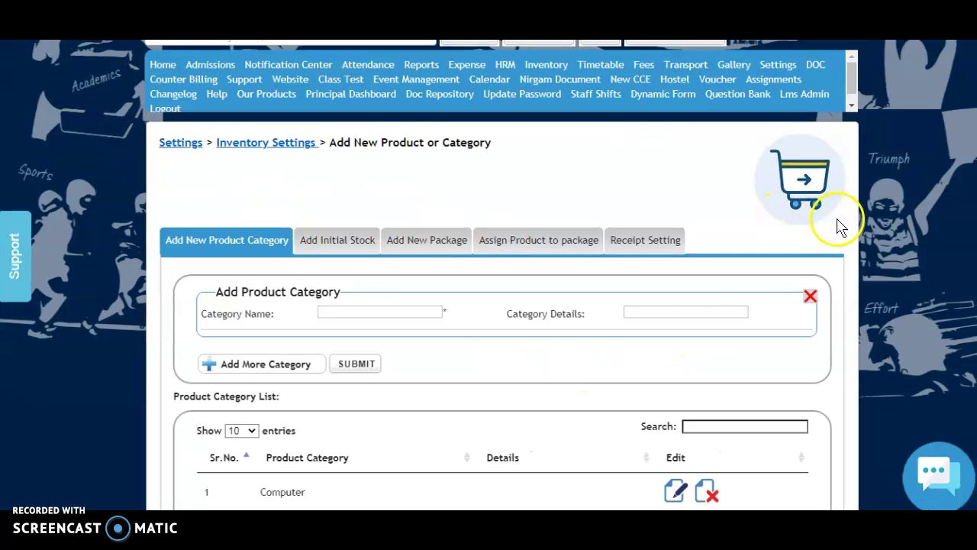
- Check the second page of the product category list for the House Uniform category
scroll(947, 256, down, 6)
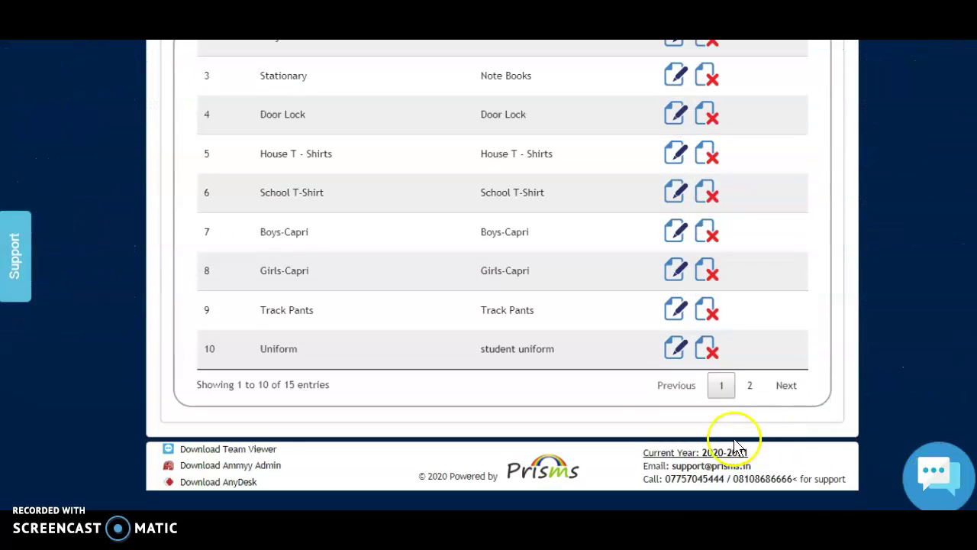
click(749, 387)
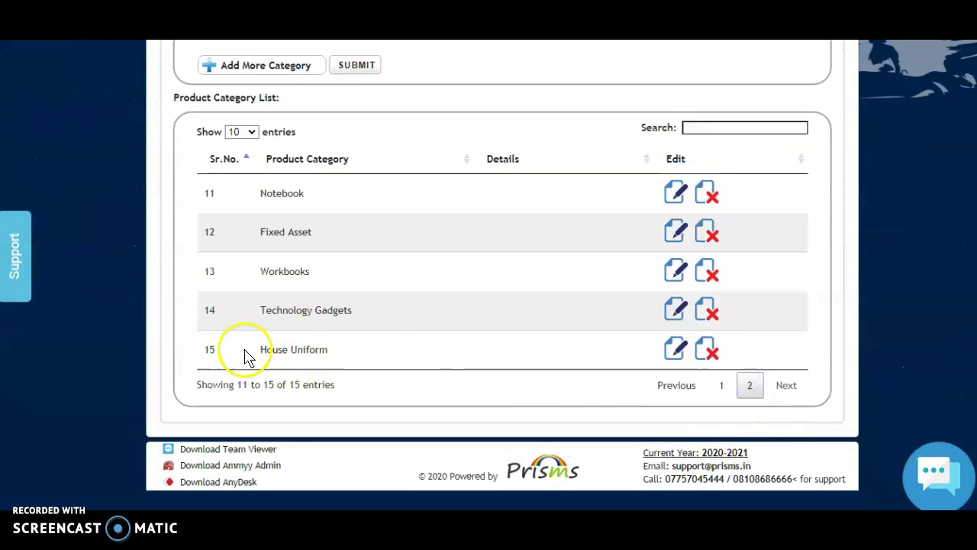
scroll(545, 321, up, 5)
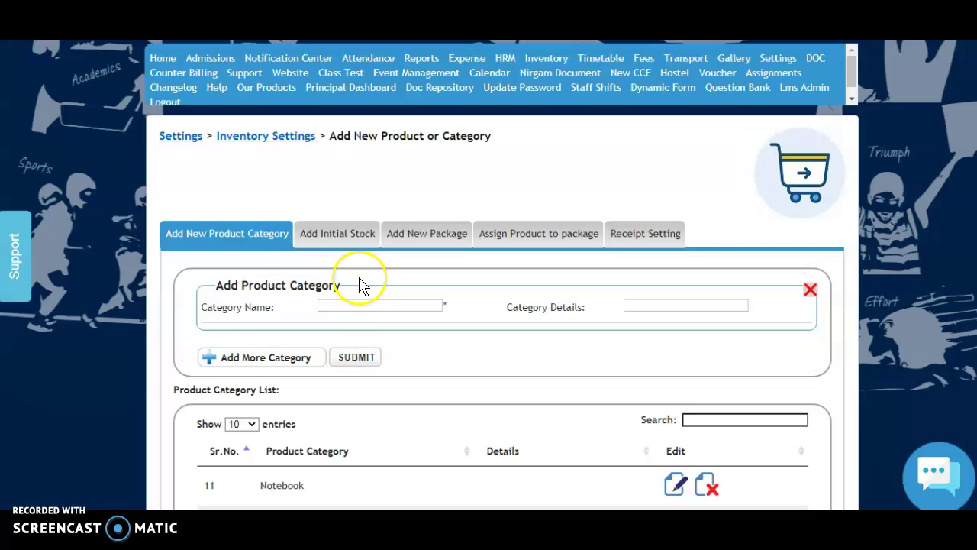
- Start an initial stock entry with product category House Uniform and select the vendor
click(328, 233)
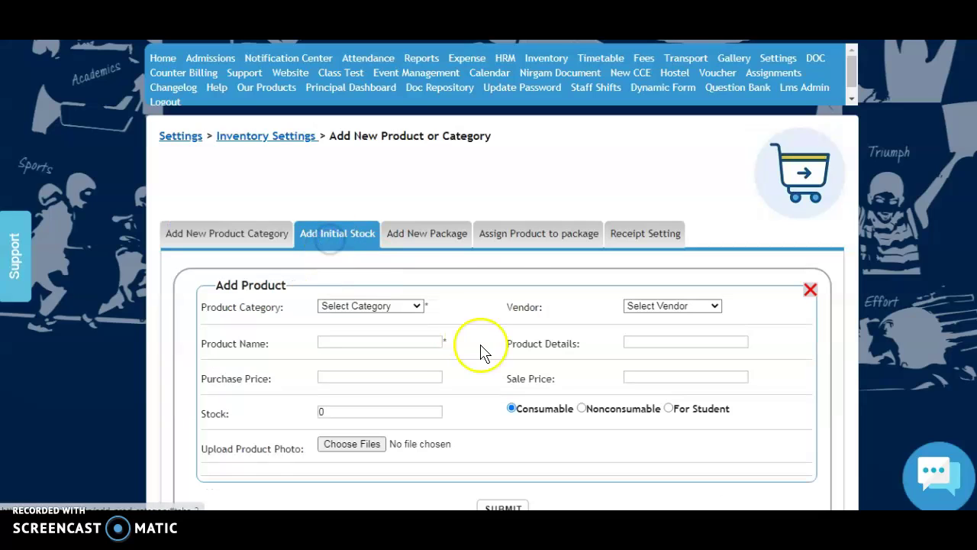
click(382, 307)
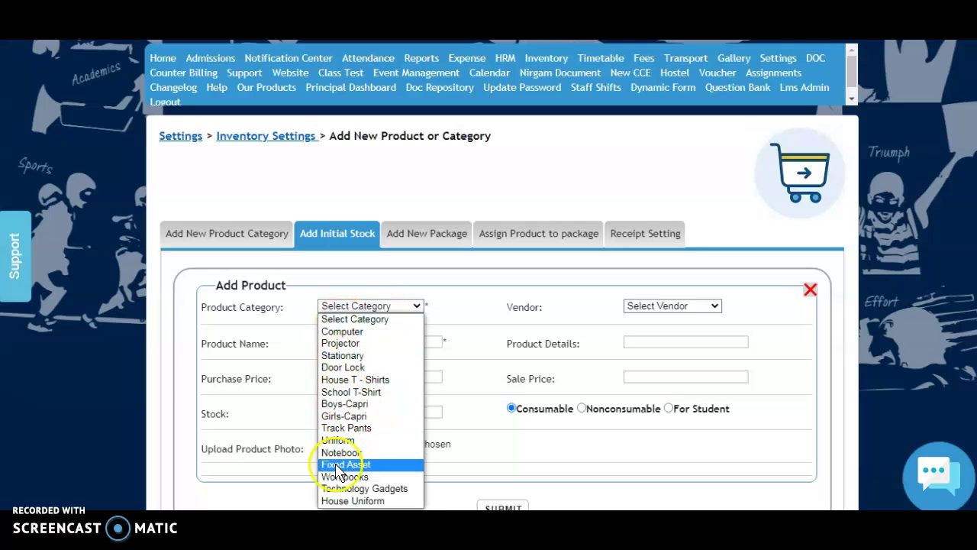
click(333, 499)
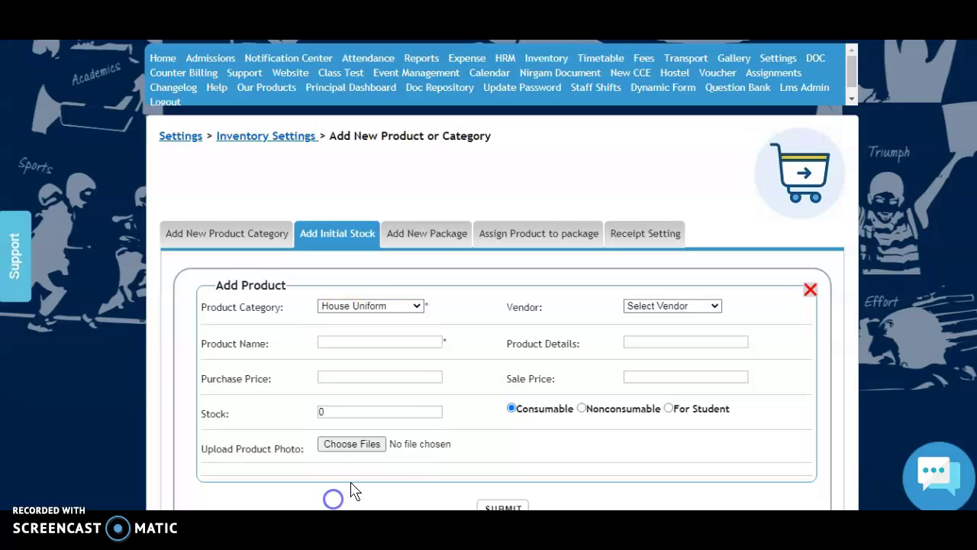
click(670, 310)
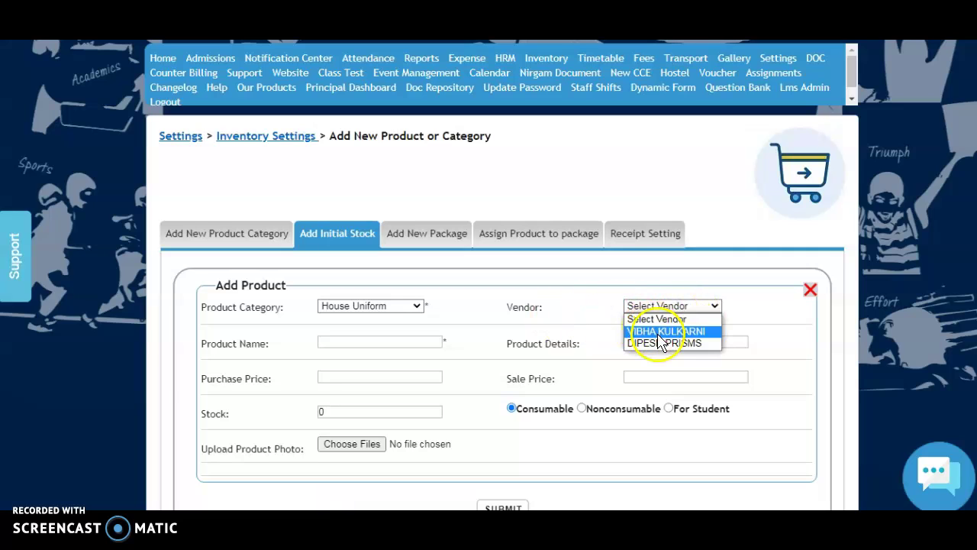
click(660, 333)
- Enter product name Blue House Tshirts, details half sleeve shirts, purchase price 150, sale price 200 and stock 200
click(341, 339)
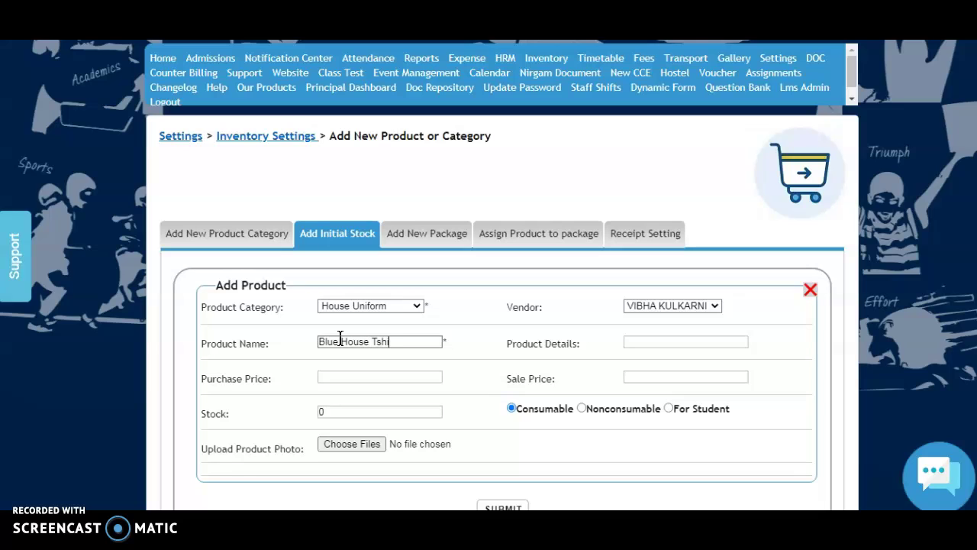
click(633, 340)
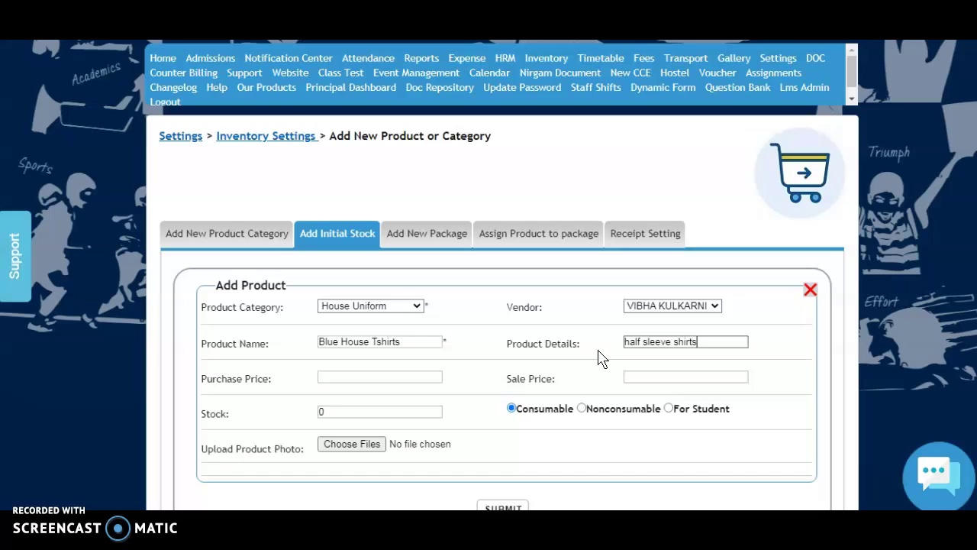
click(364, 376)
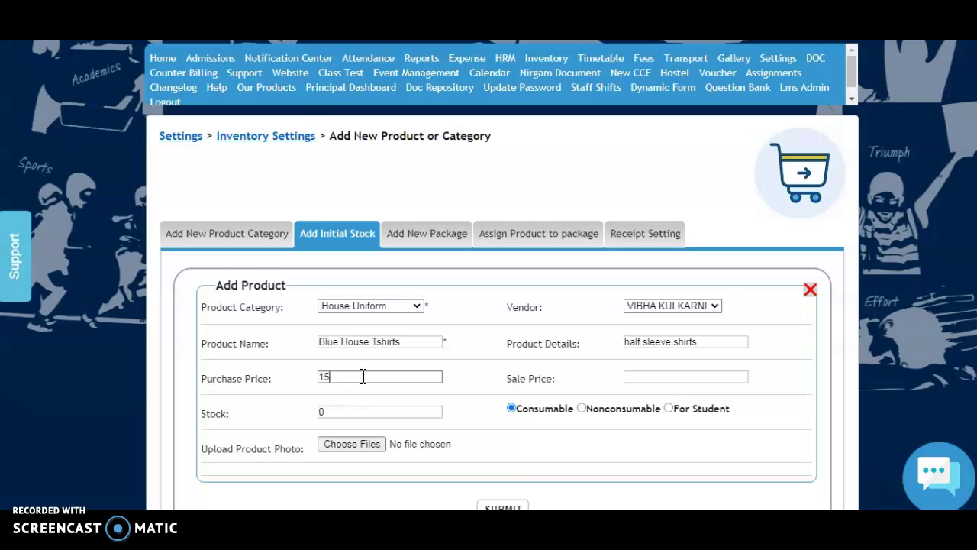
text(150)
click(648, 380)
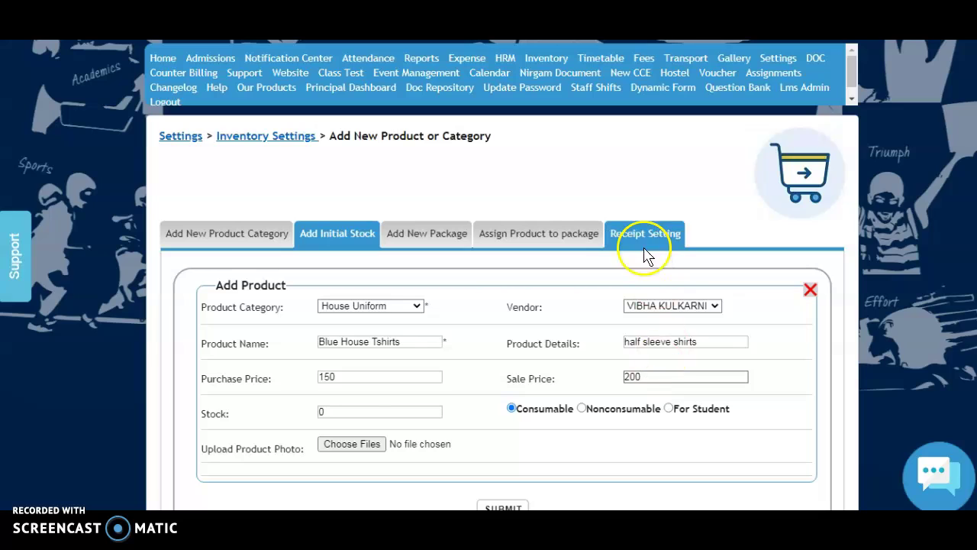
click(329, 414)
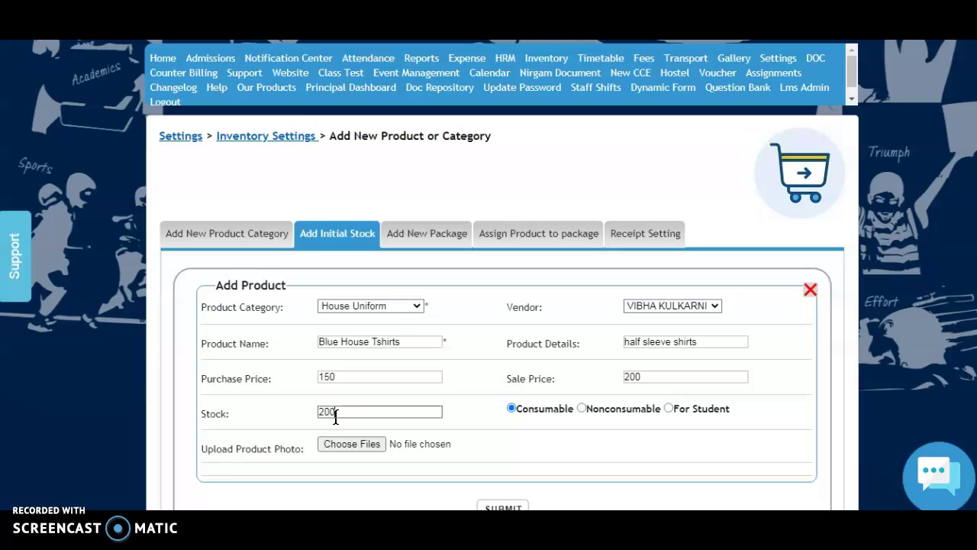
click(416, 434)
- Set the product's usage type to For Student
click(582, 409)
click(600, 413)
click(669, 409)
mouse_move(682, 427)
mouse_down()
mouse_move(754, 410)
mouse_move(755, 418)
mouse_up()
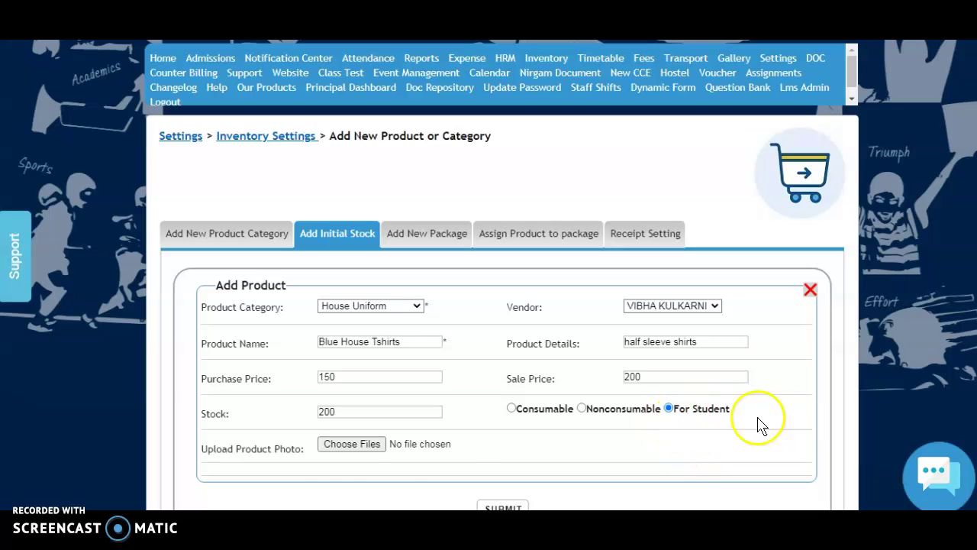
- Attach blue shirt.jpg from the gravitation folder in Pictures as the product photo and submit the product
click(329, 446)
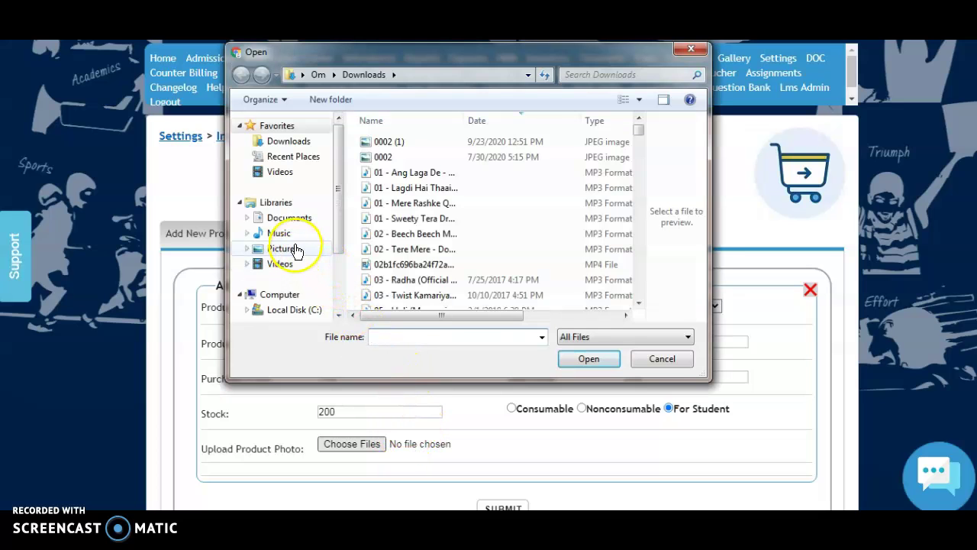
click(295, 249)
click(580, 203)
double_click(580, 202)
click(463, 336)
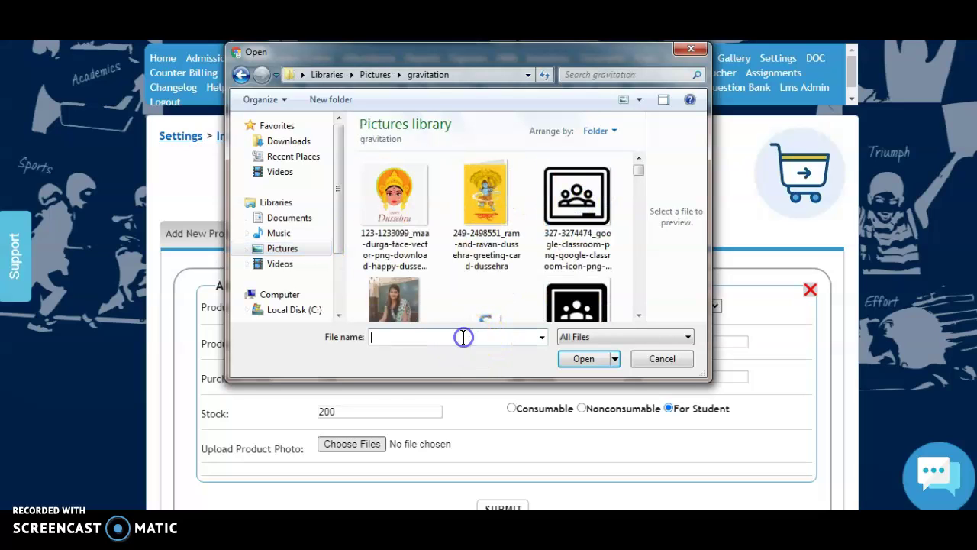
text(bl)
click(441, 345)
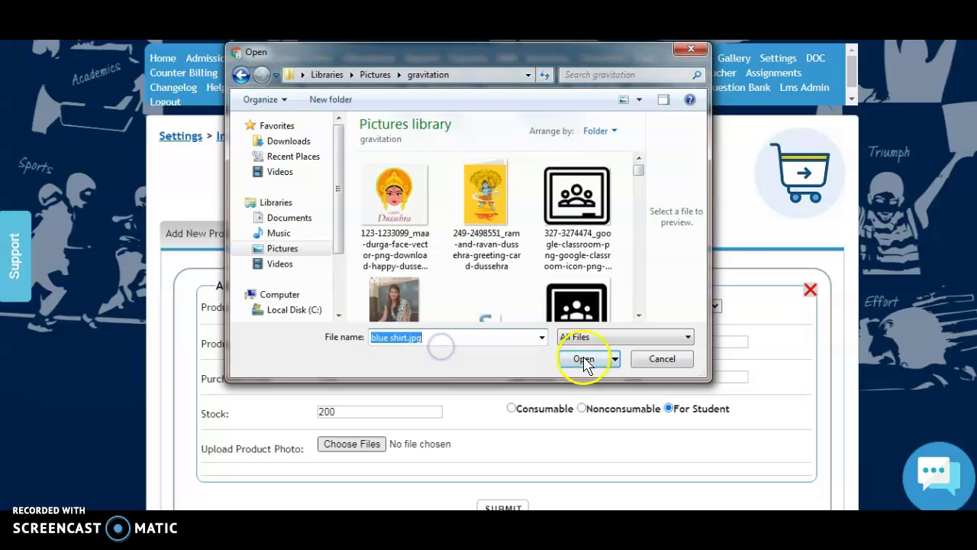
click(584, 359)
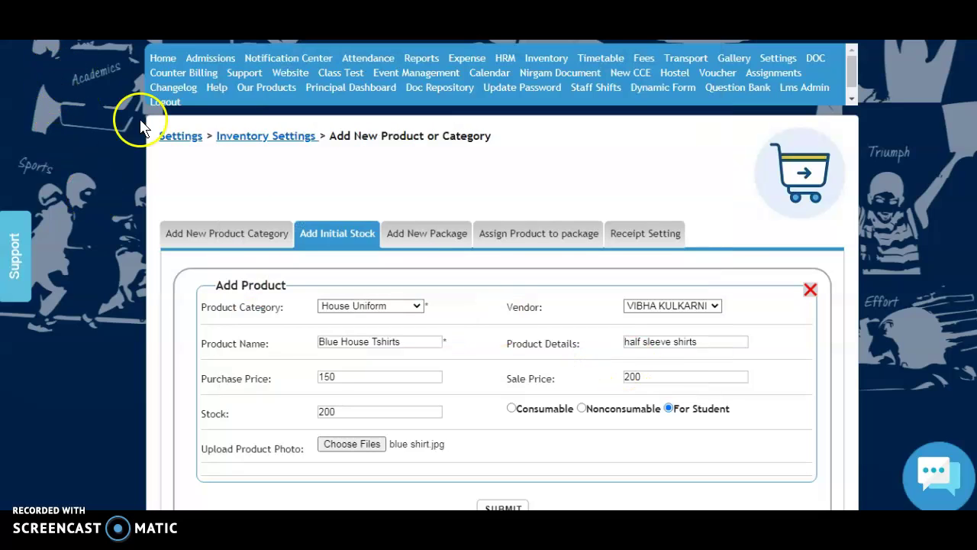
scroll(458, 367, down, 1)
click(482, 436)
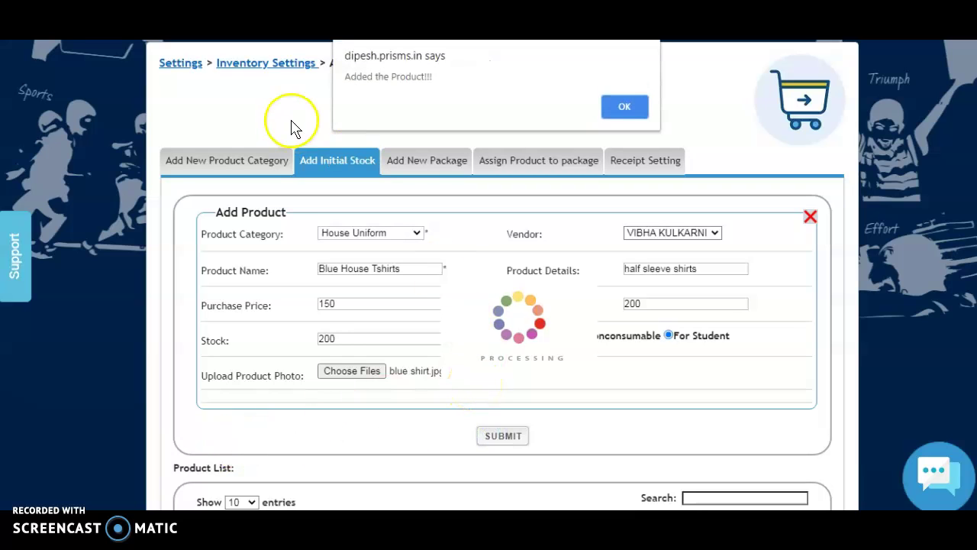
- Search the product list for blue and view the product photo of Blue House Tshirts
click(624, 105)
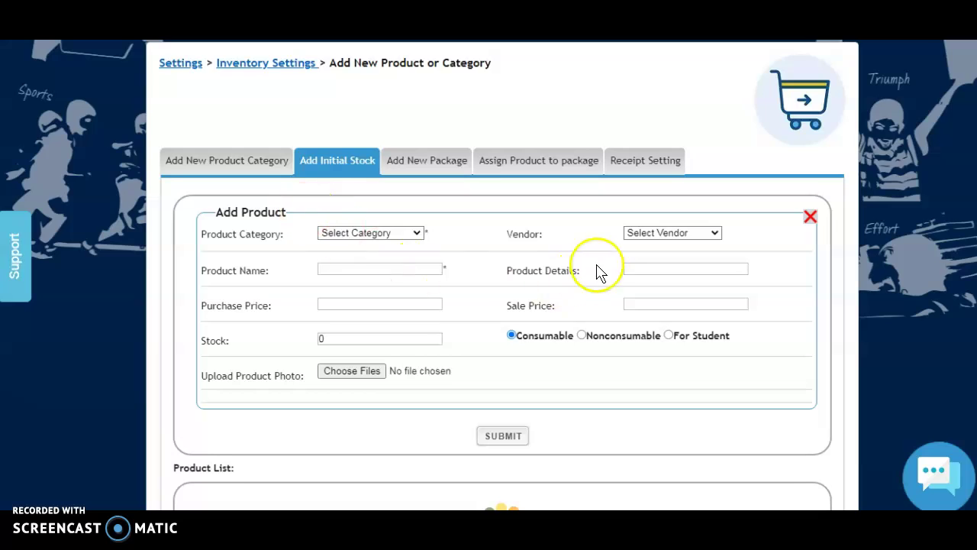
scroll(611, 268, down, 3)
scroll(630, 266, down, 2)
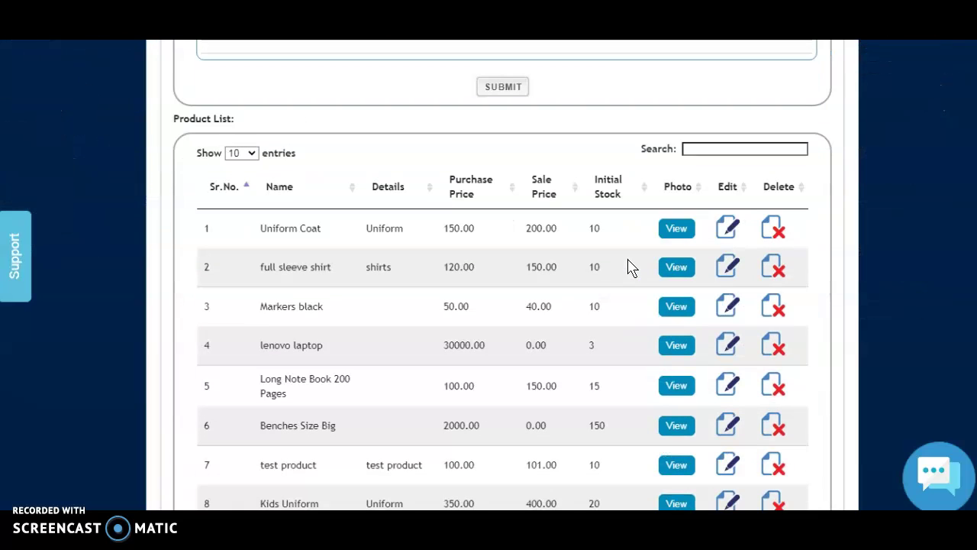
scroll(807, 301, down, 3)
scroll(802, 298, up, 1)
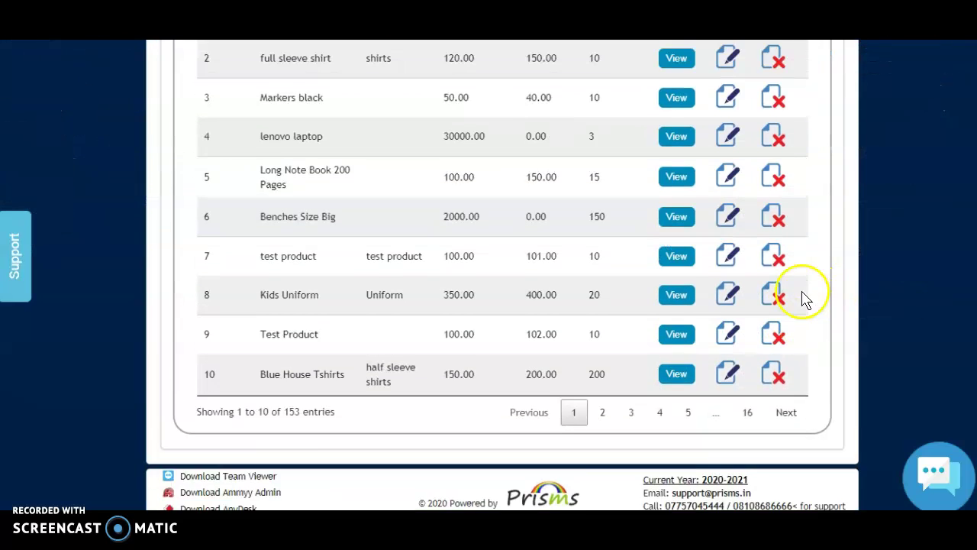
scroll(772, 331, up, 5)
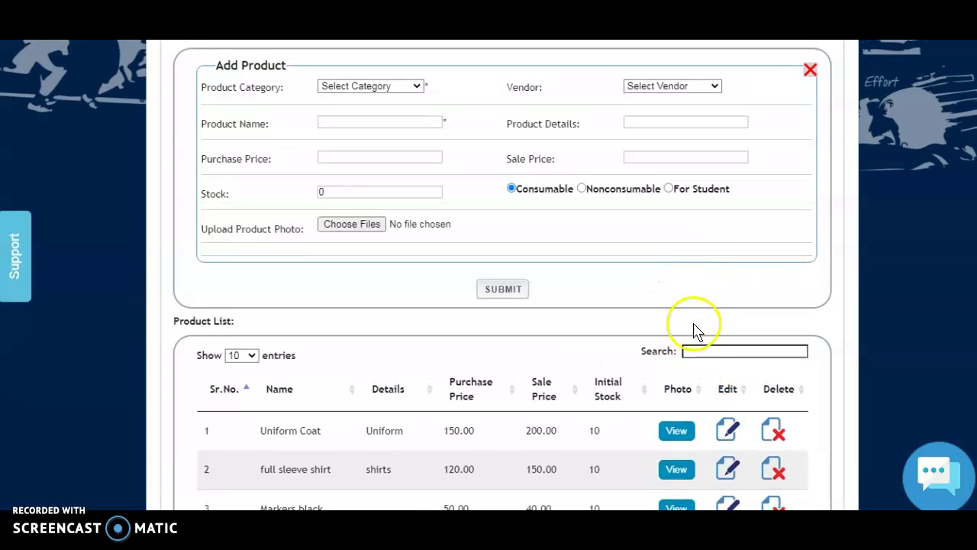
text(blue)
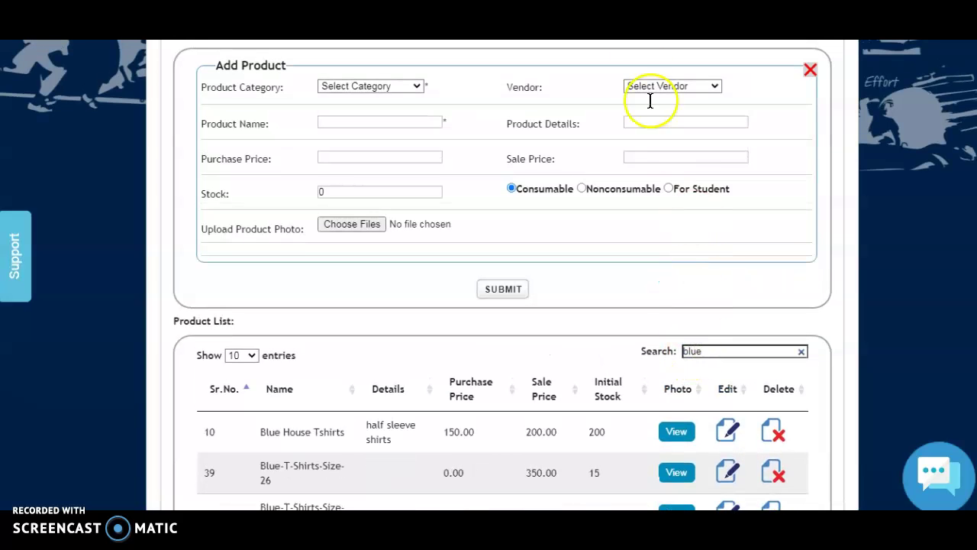
scroll(506, 280, down, 1)
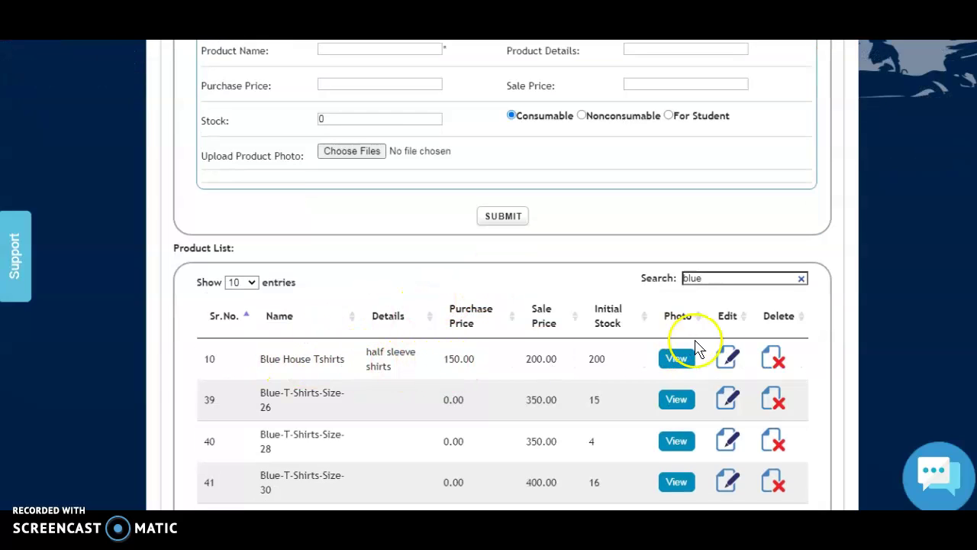
click(689, 364)
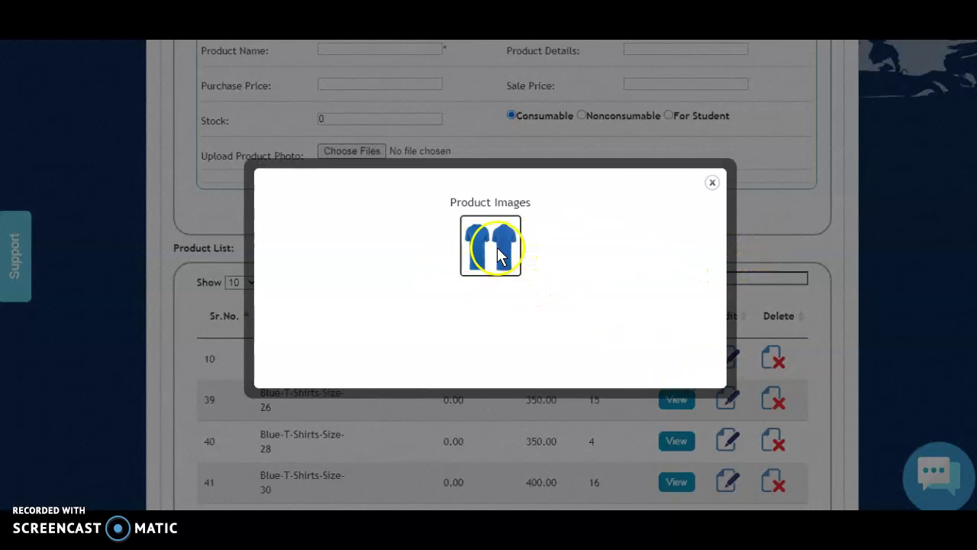
click(714, 185)
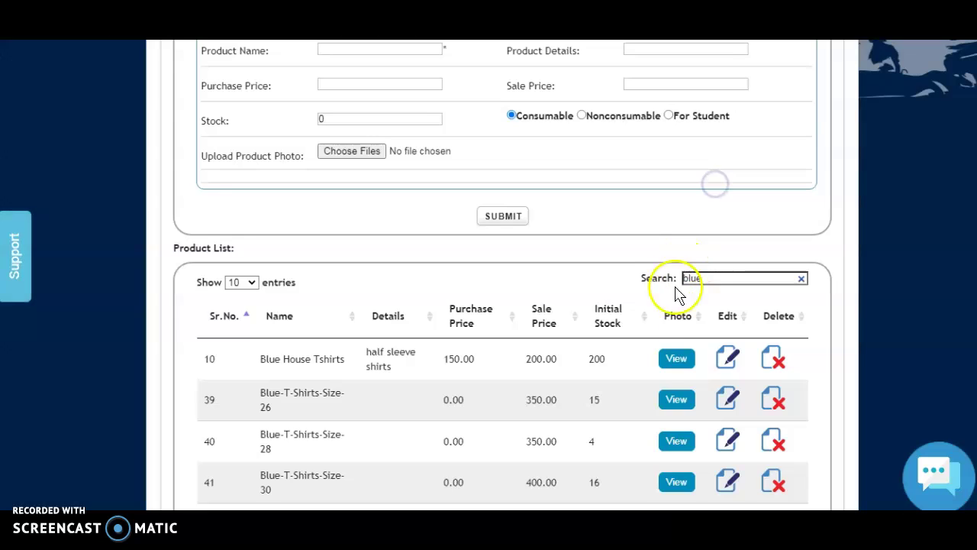
- Add a new package named Class 7 Package and check it in the package list
scroll(725, 363, up, 2)
scroll(725, 359, up, 1)
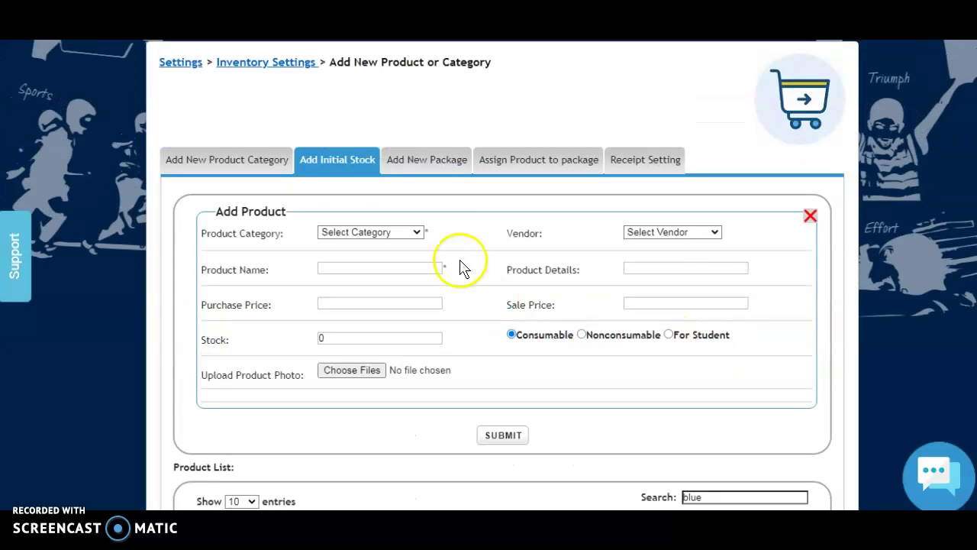
click(443, 160)
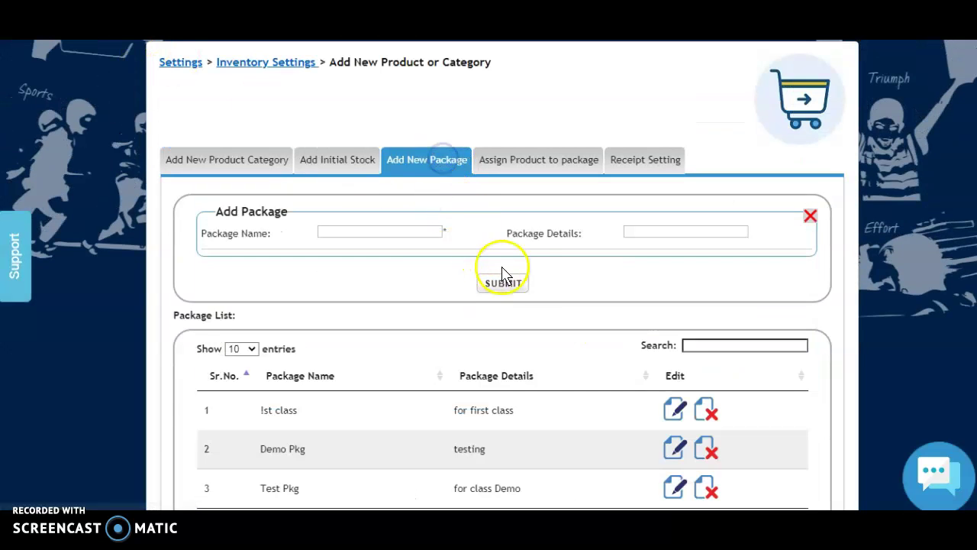
scroll(535, 262, down, 1)
scroll(595, 279, up, 1)
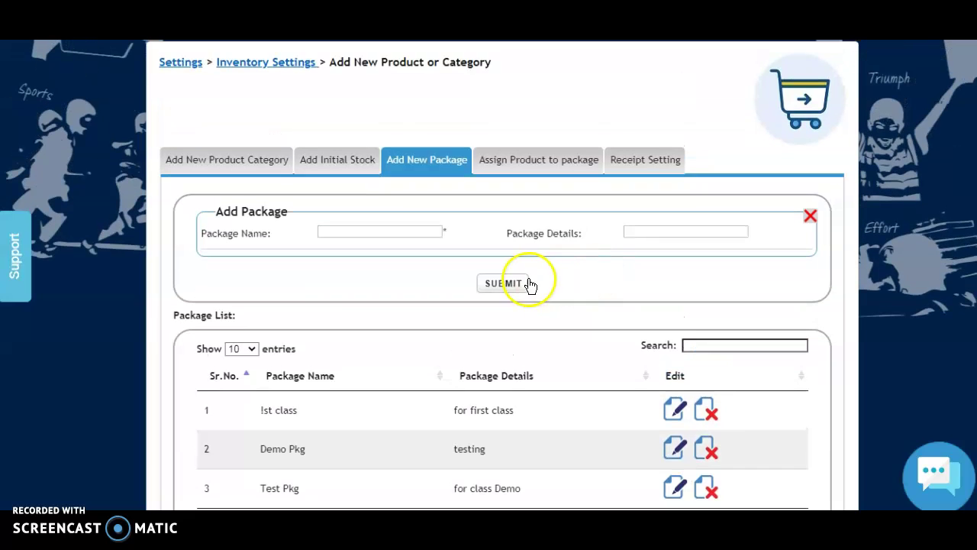
click(371, 228)
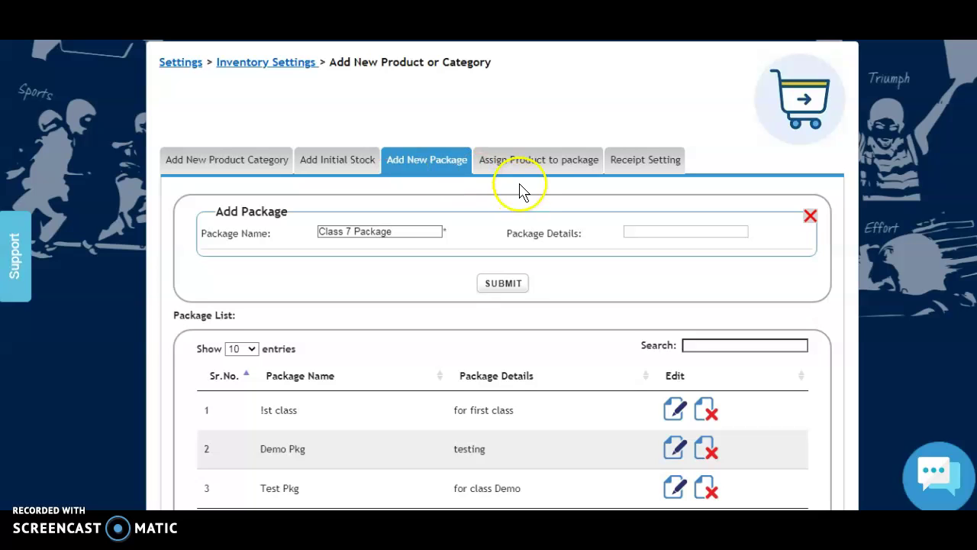
click(476, 281)
click(626, 104)
scroll(534, 278, down, 3)
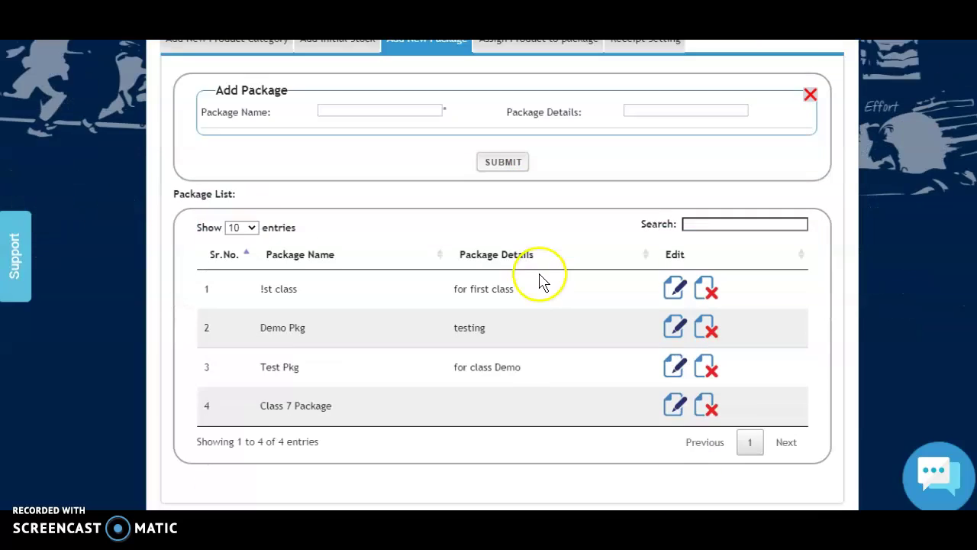
scroll(409, 374, up, 2)
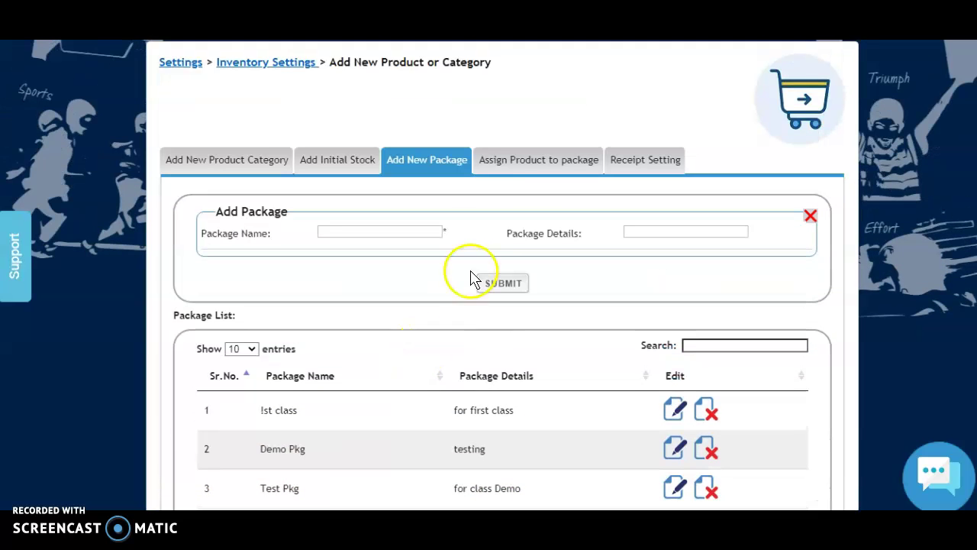
- Assign the product Blue House Tshirts with quantity 2 to Class 7 Package and submit the assignment
click(540, 167)
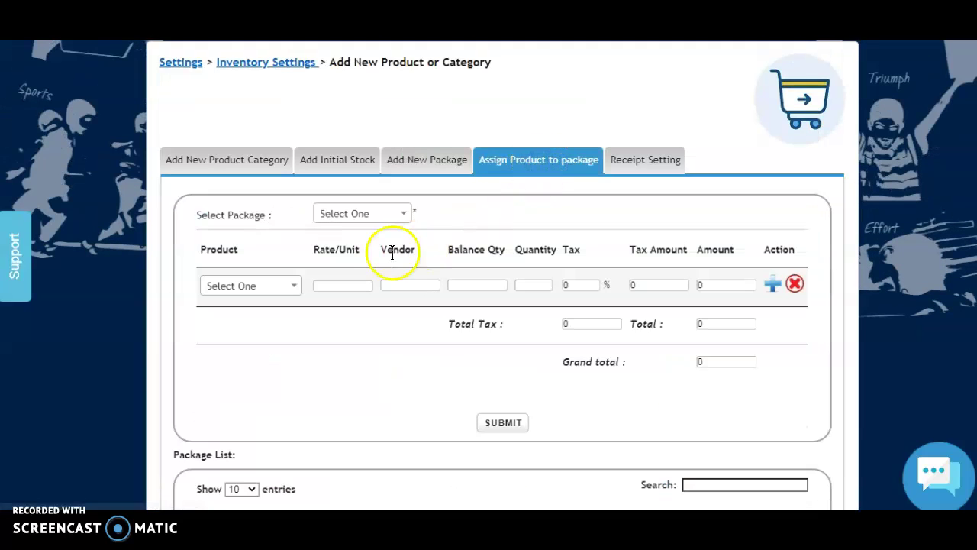
click(361, 216)
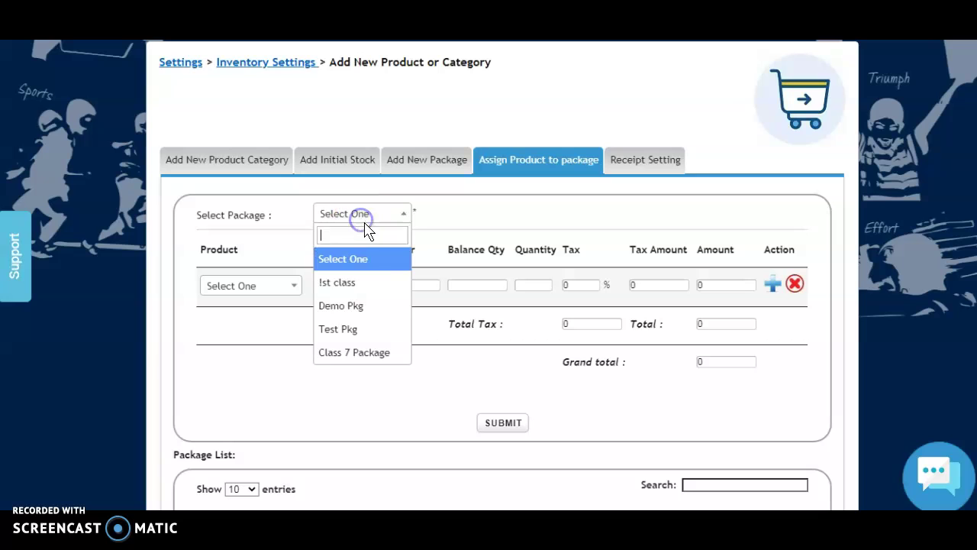
click(358, 352)
click(287, 288)
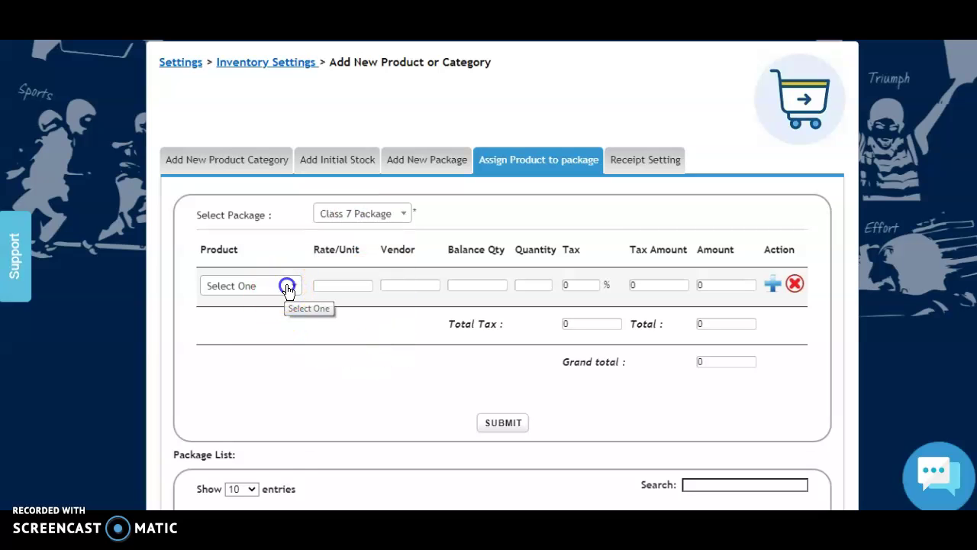
text(blu)
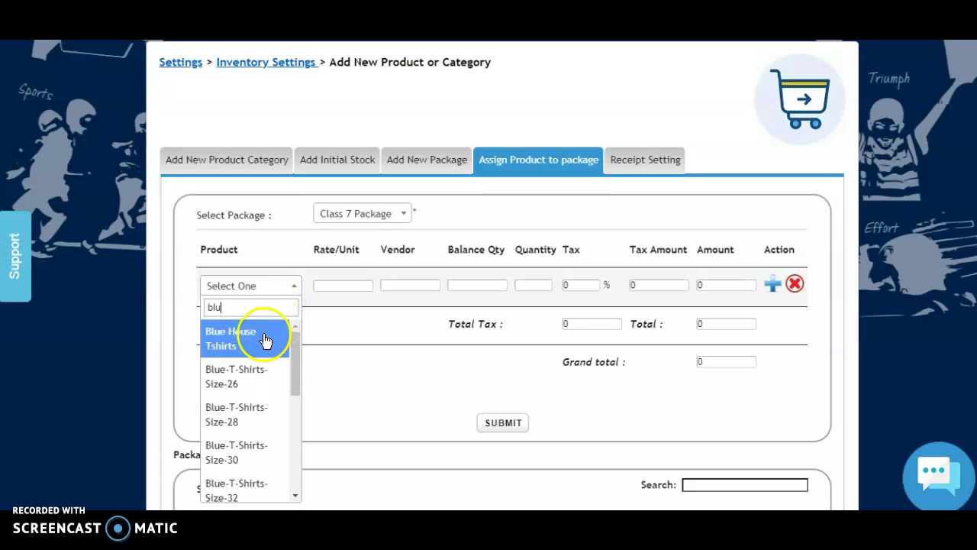
click(263, 339)
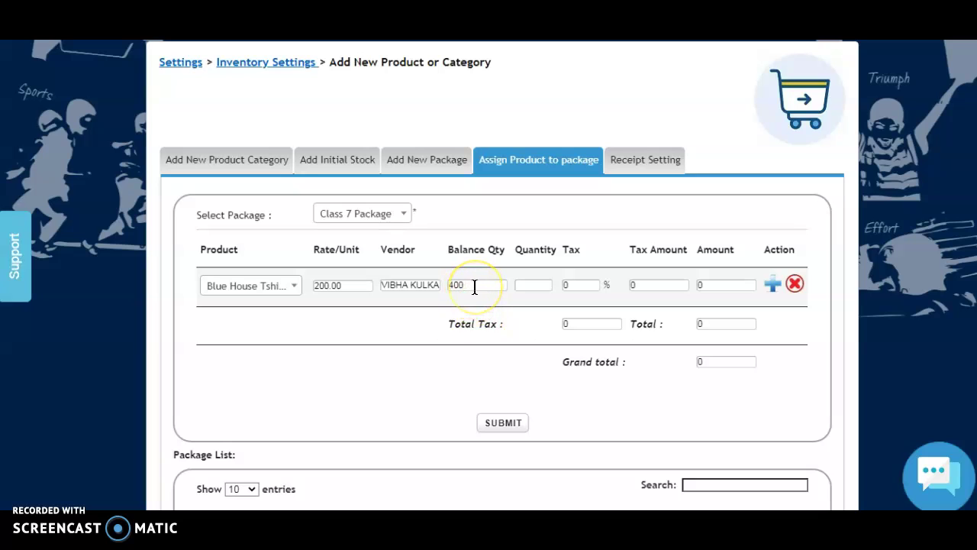
click(531, 284)
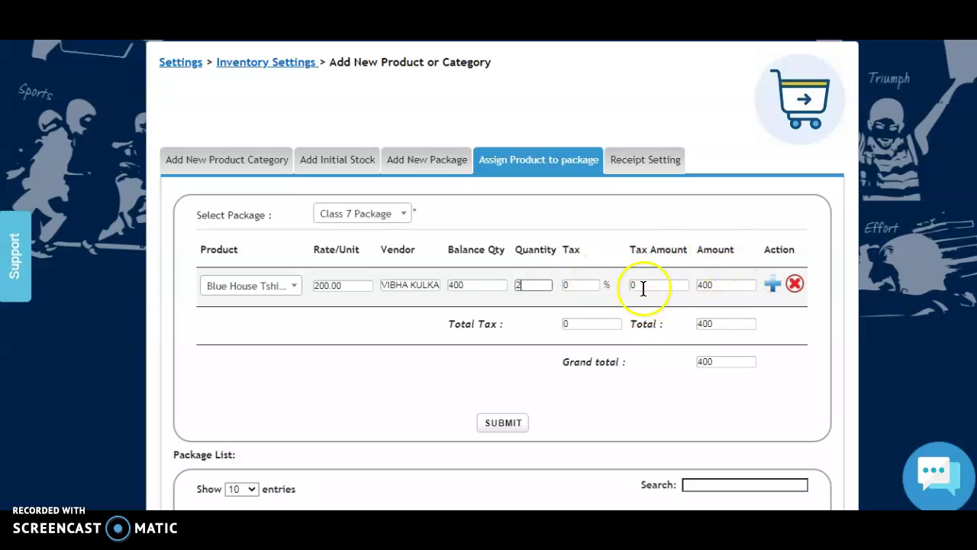
click(504, 424)
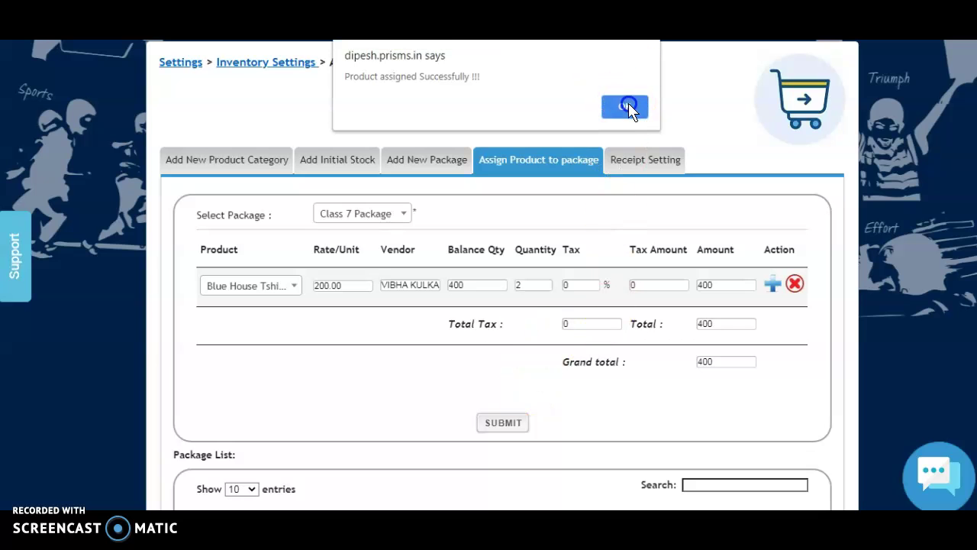
click(625, 107)
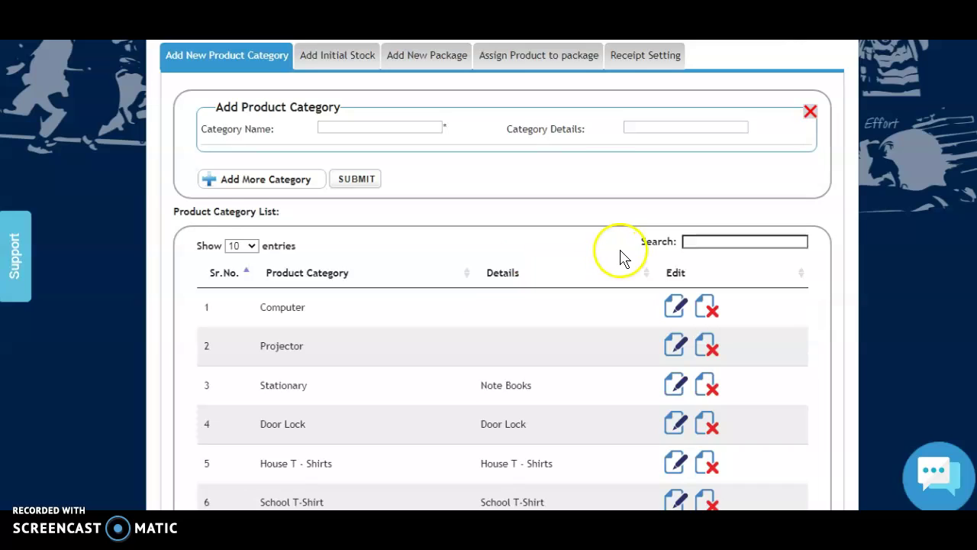
- Open the receipt settings and review the options for how many receipts print on one page
scroll(621, 258, down, 1)
scroll(563, 236, up, 2)
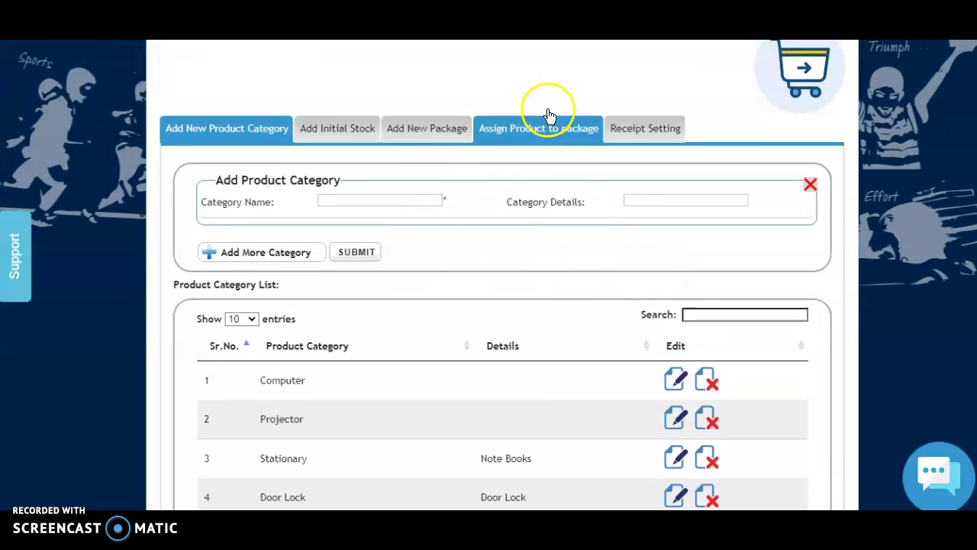
click(635, 130)
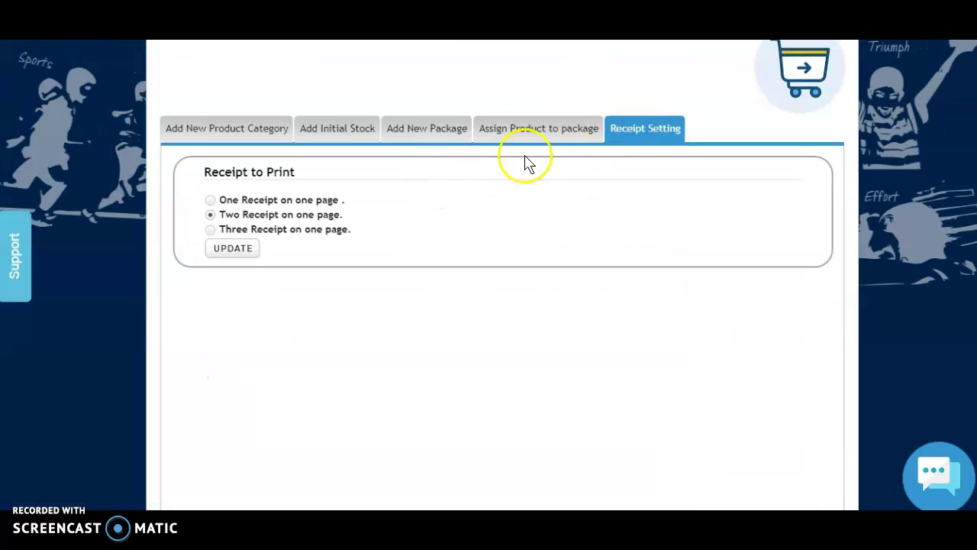
scroll(413, 222, up, 1)
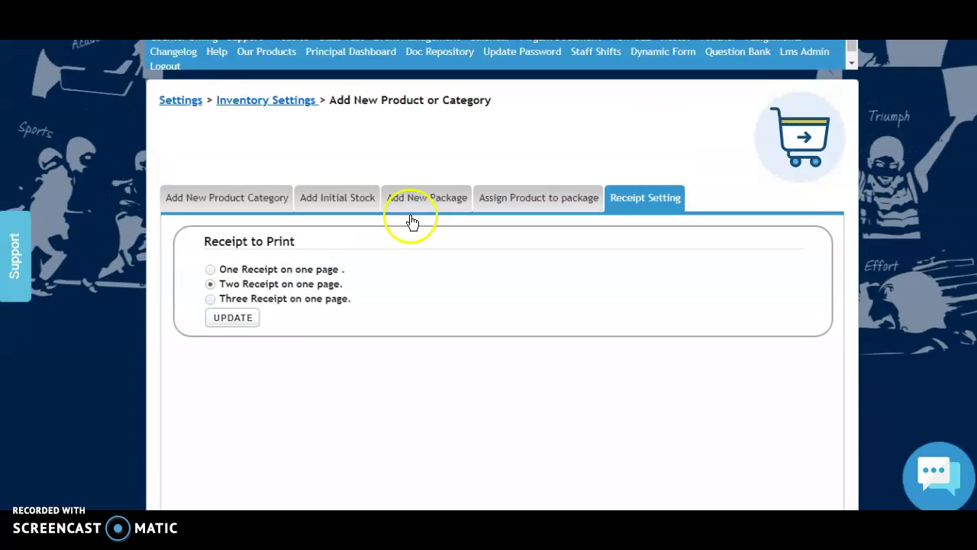
scroll(413, 221, up, 1)
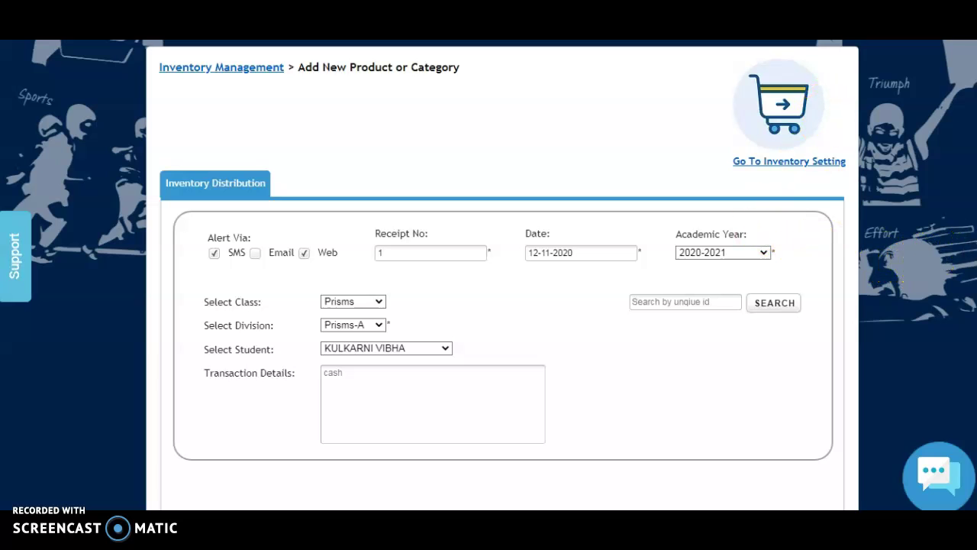
- Go to the Voucher module and open its Inventory Distribution form for students
scroll(489, 267, up, 3)
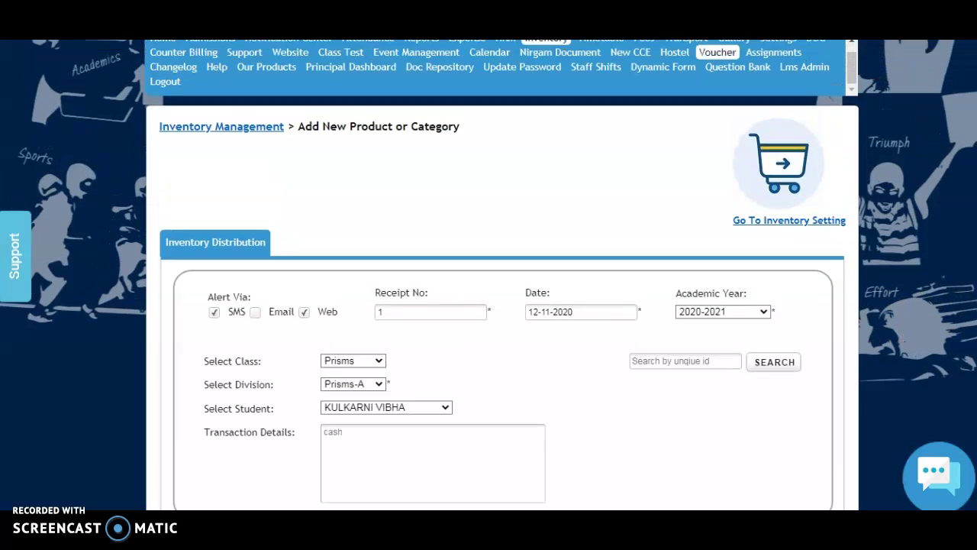
scroll(746, 240, up, 1)
click(849, 152)
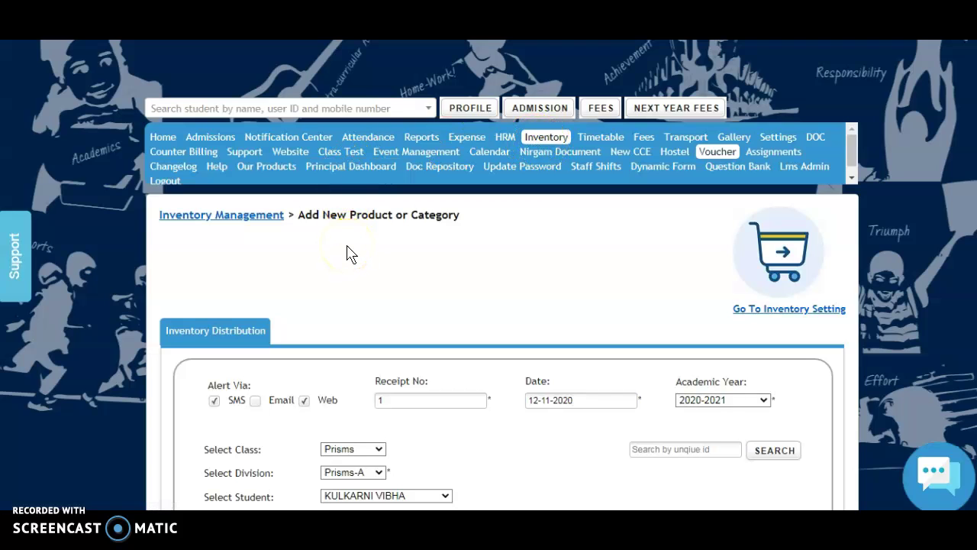
click(721, 152)
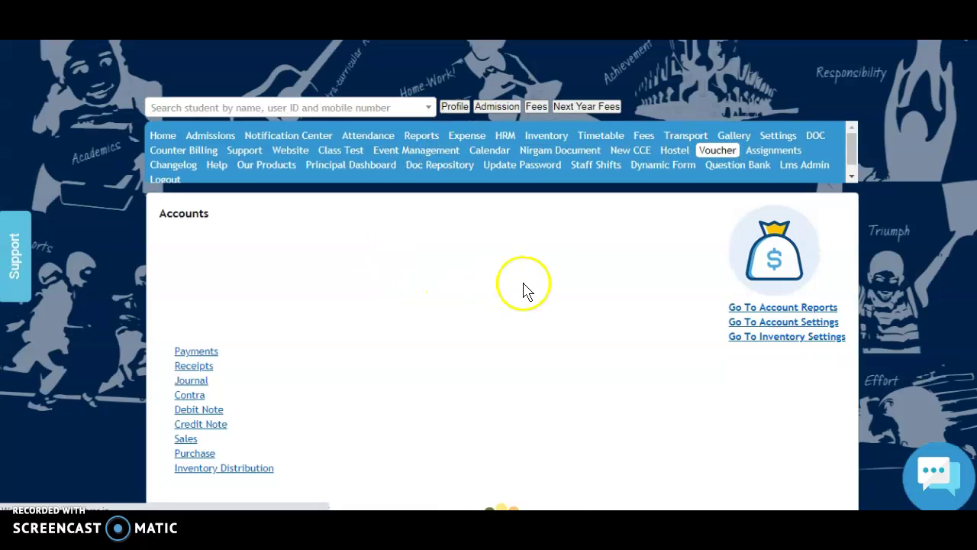
scroll(634, 280, down, 1)
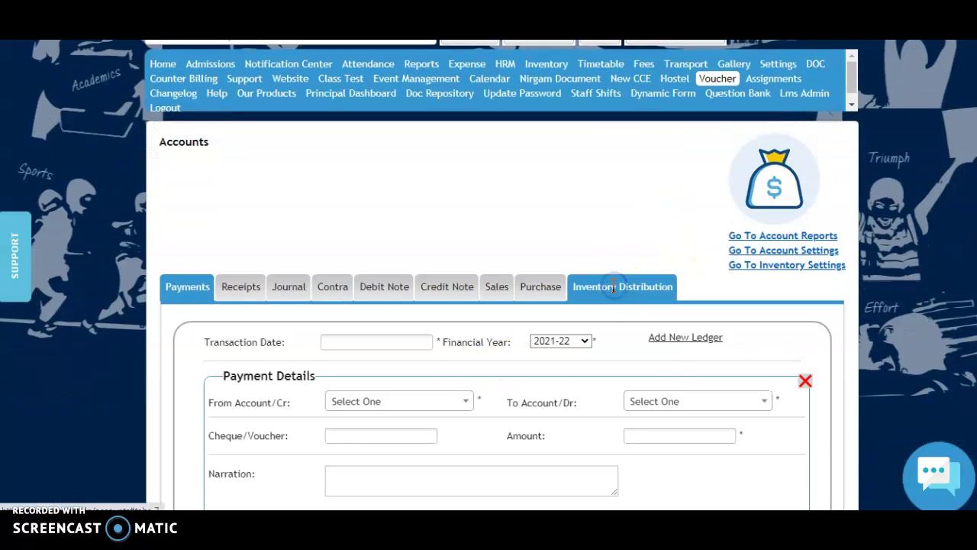
click(615, 287)
scroll(631, 250, down, 3)
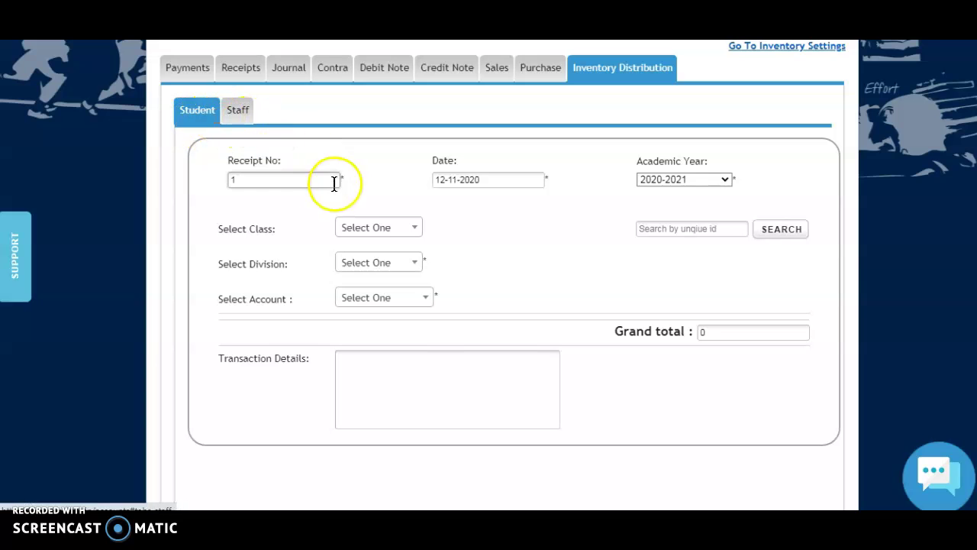
- Set the class to Prisms and the division to Prisms-A in the student distribution form
click(382, 231)
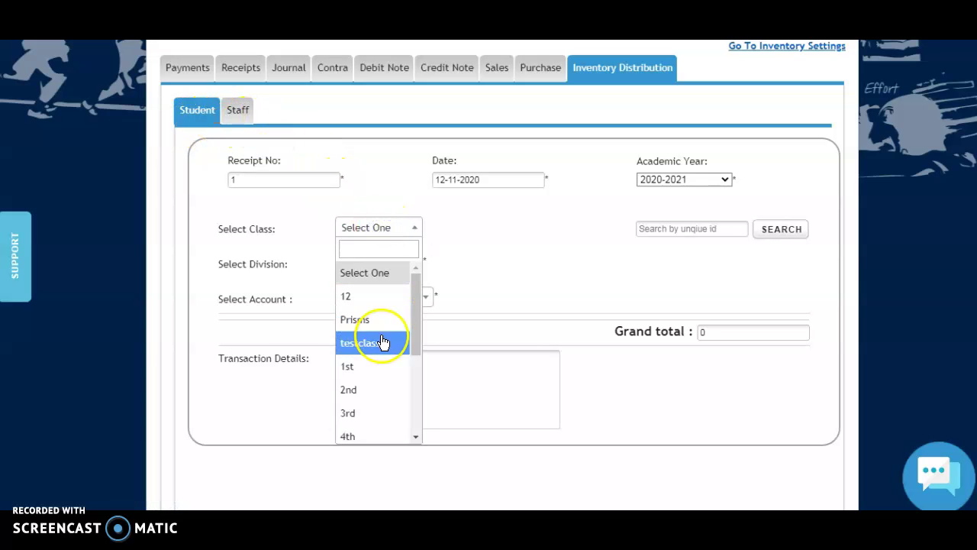
click(375, 320)
click(396, 268)
click(462, 265)
click(410, 265)
click(397, 333)
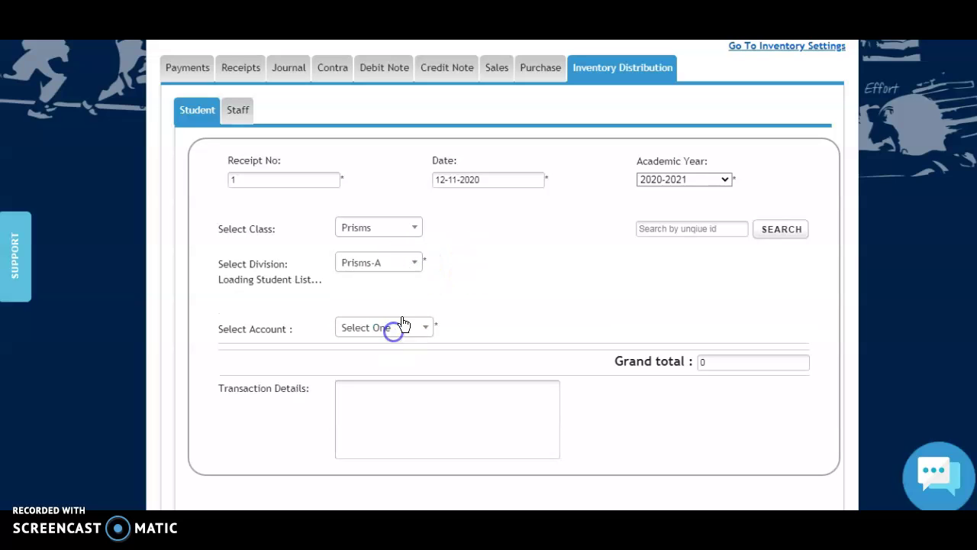
- Choose the receiving student from the Prisms-A list and set the account to CASH ACCOUNTS
click(418, 301)
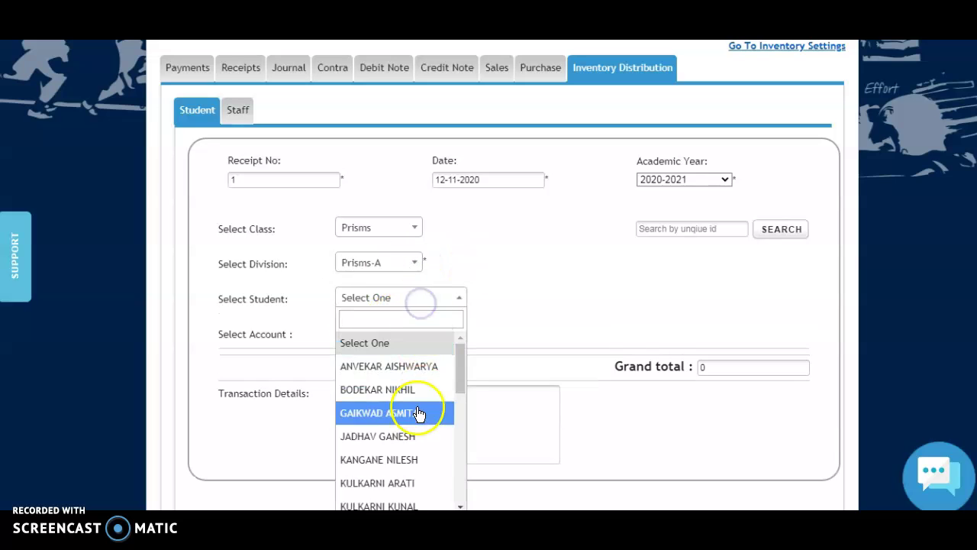
scroll(427, 427, down, 2)
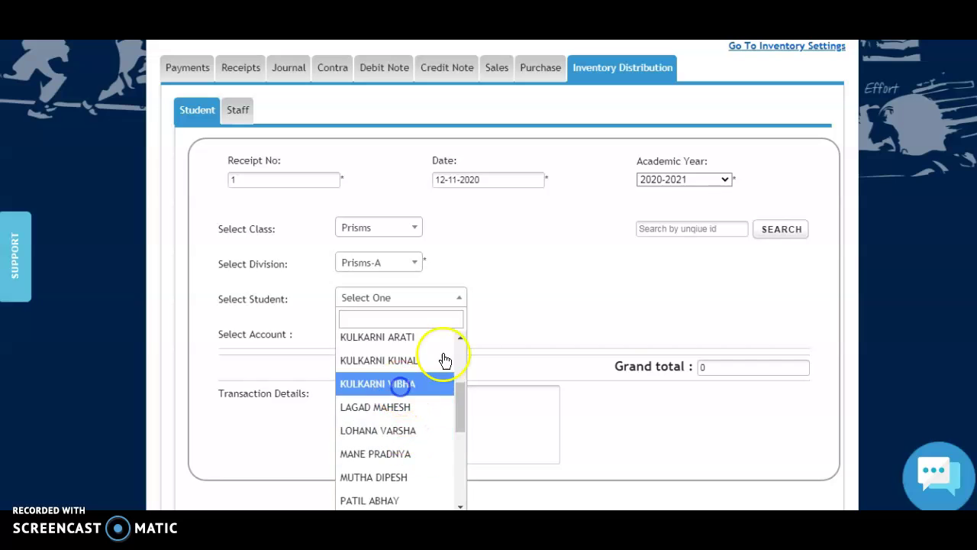
click(400, 384)
scroll(559, 280, down, 1)
click(426, 264)
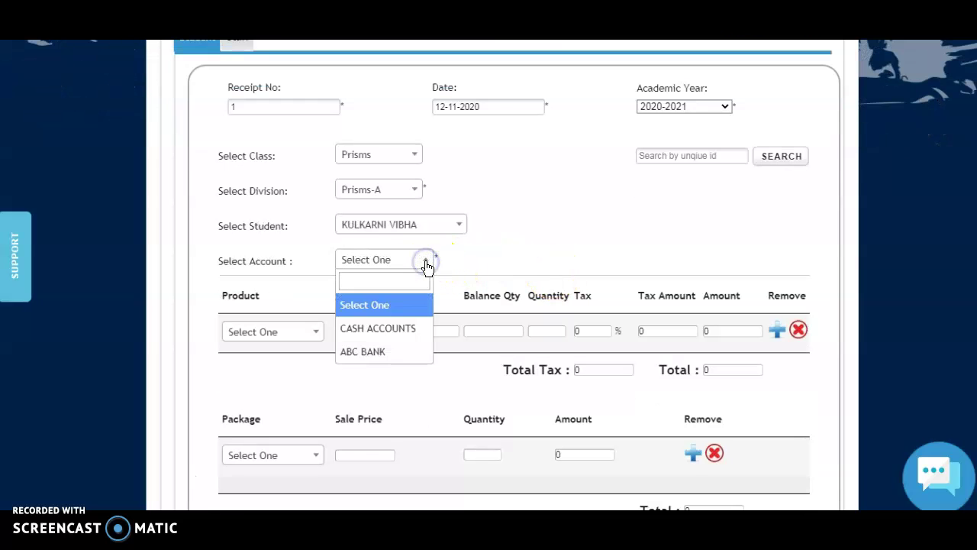
click(370, 336)
- Add a second product row to the distribution form and remove it again
scroll(534, 271, down, 1)
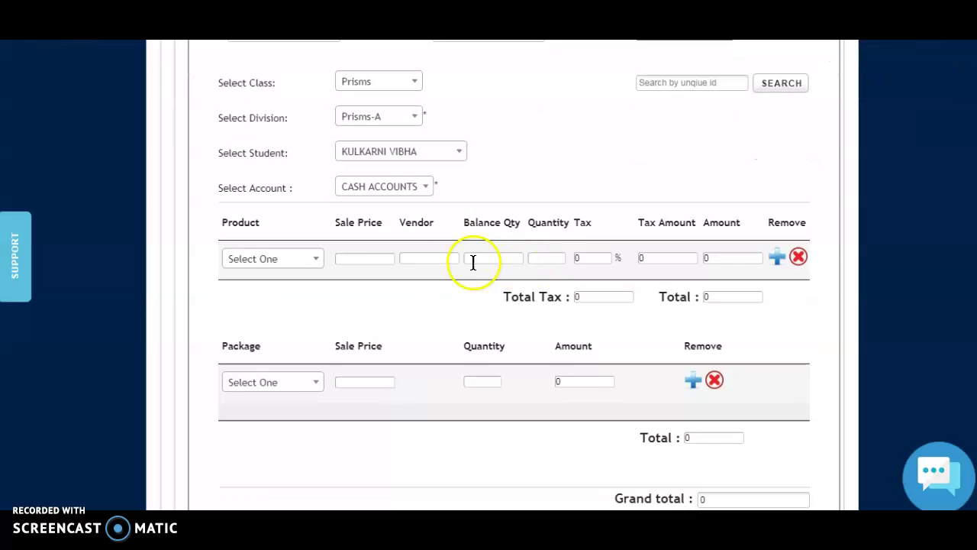
click(313, 264)
click(568, 179)
scroll(458, 214, down, 1)
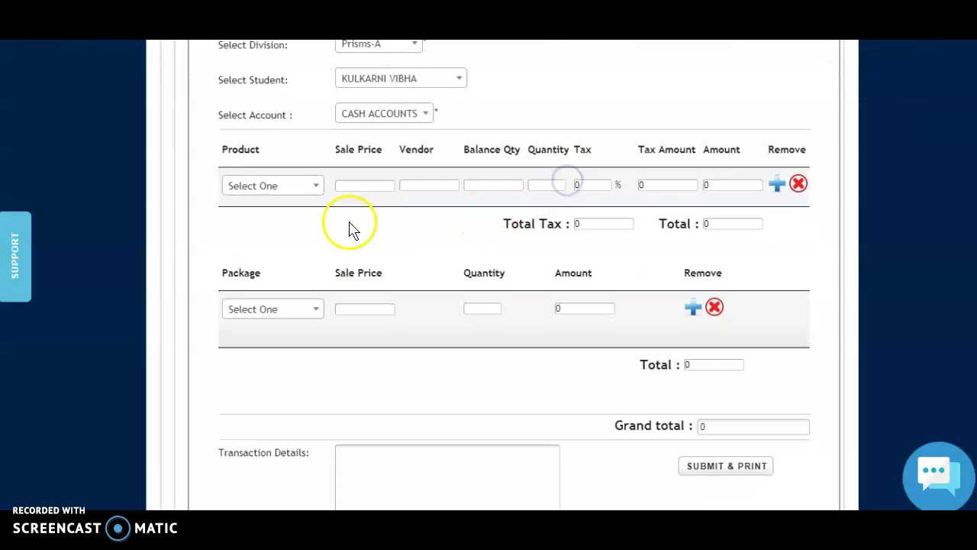
click(776, 187)
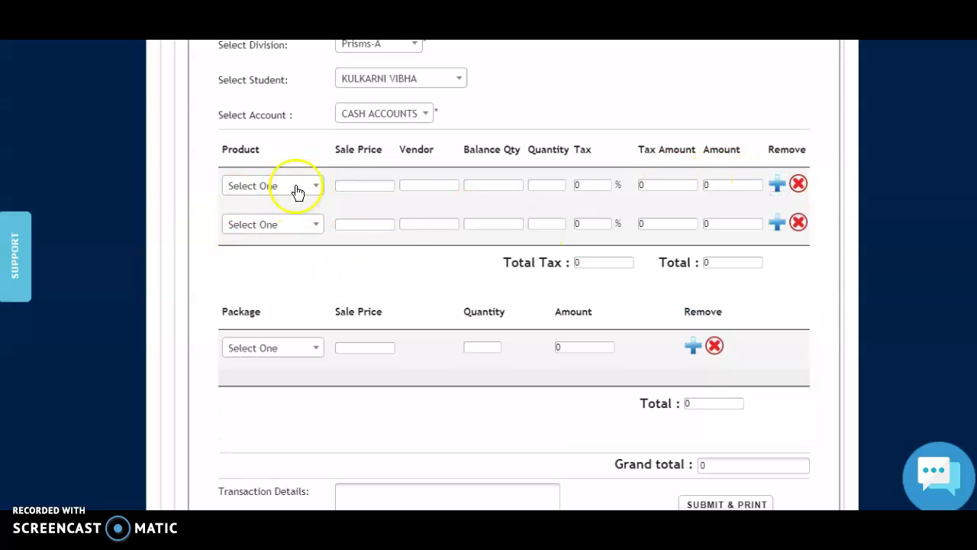
click(798, 221)
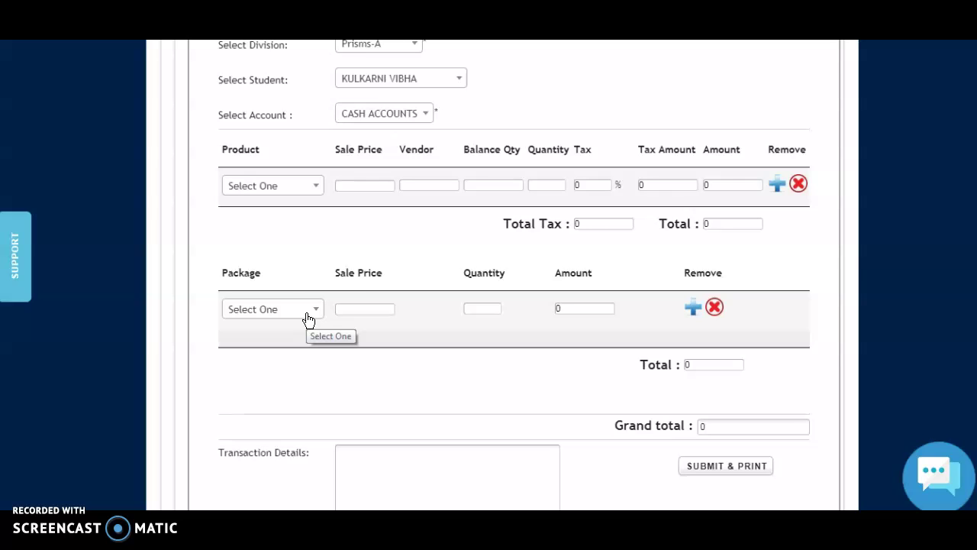
- Fill the product row with Blue House Tshirts, quantity 1 and a tax of 2 %
click(260, 187)
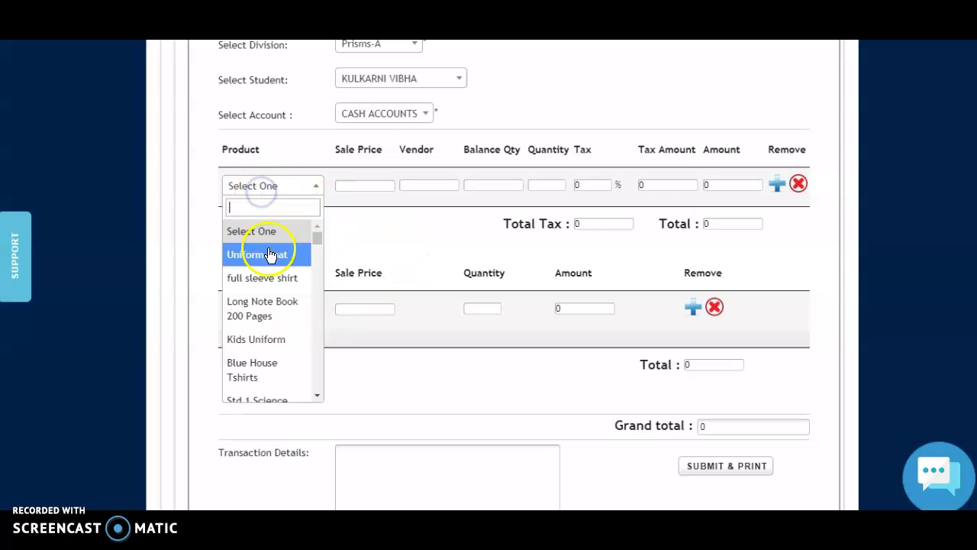
text(bl)
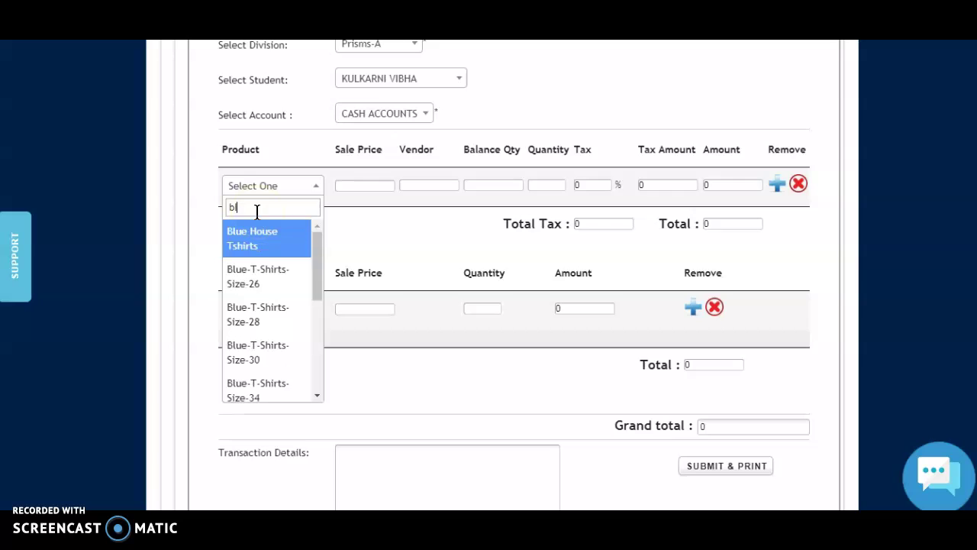
text(u)
click(267, 233)
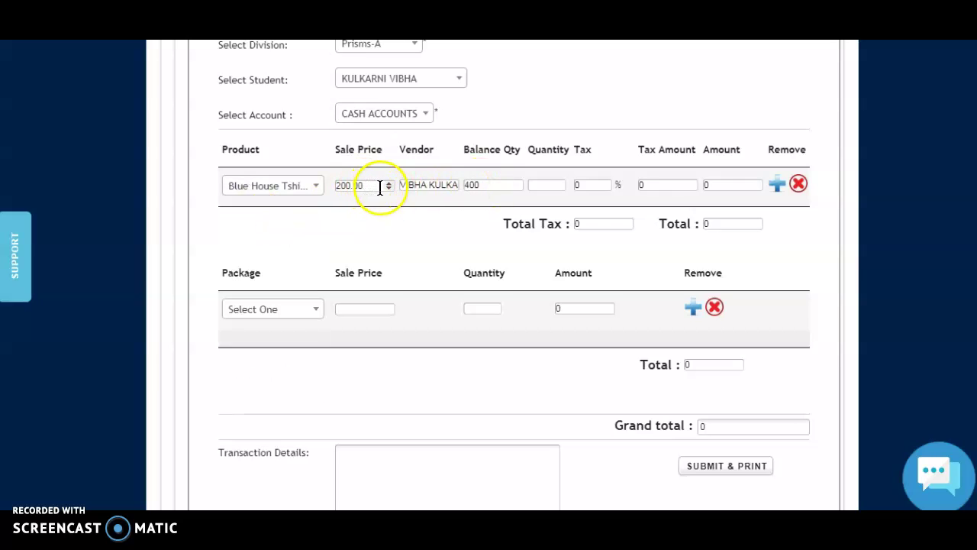
click(536, 187)
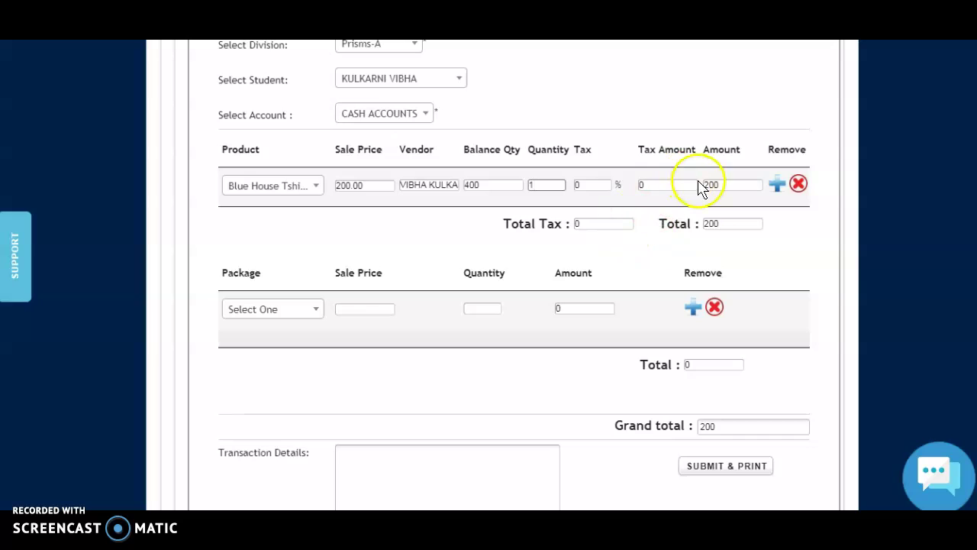
click(647, 187)
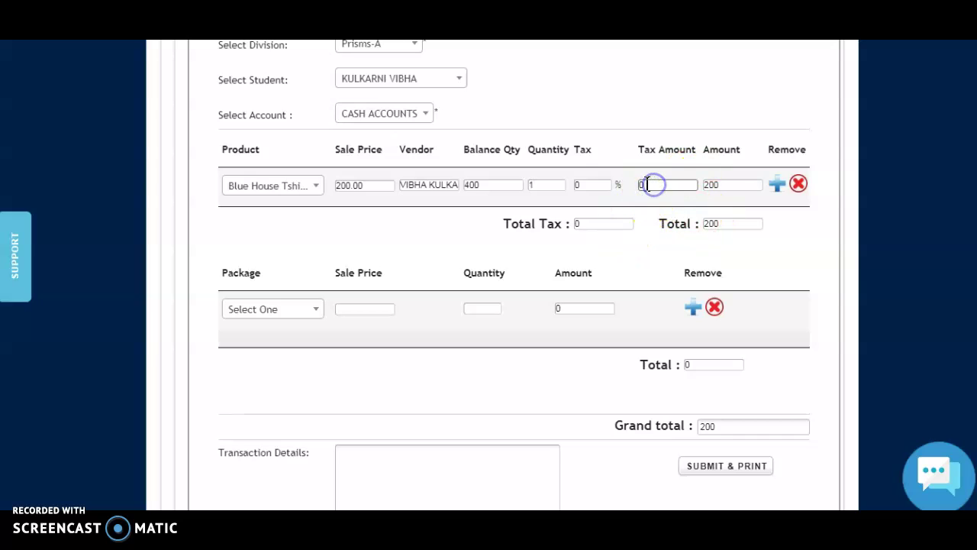
click(594, 183)
click(650, 201)
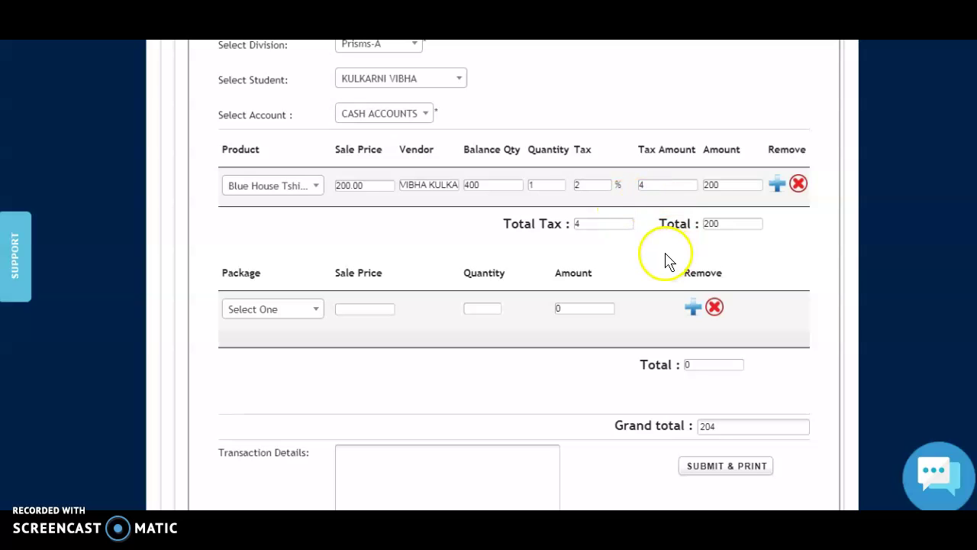
- Add Class 7 Package with quantity 1 in the package row of the distribution
scroll(578, 293, down, 1)
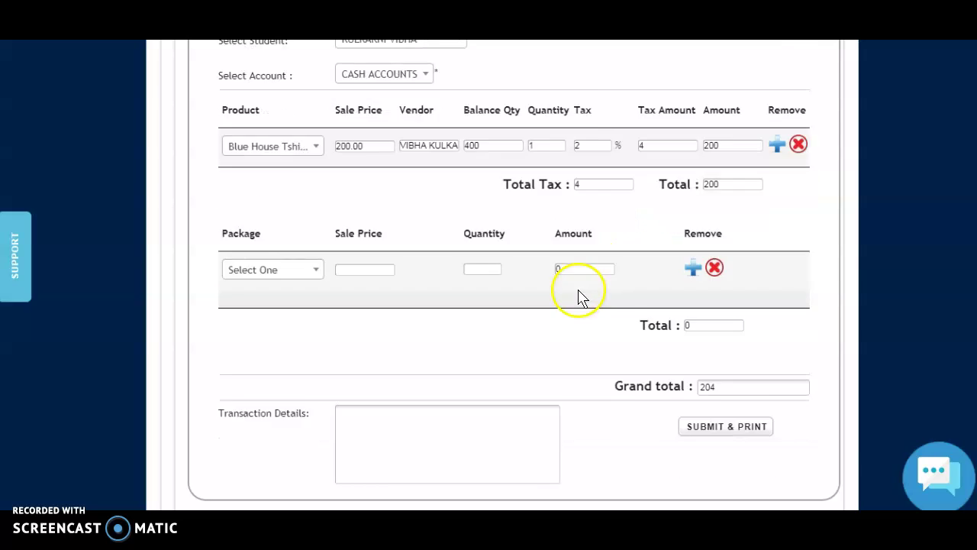
click(252, 239)
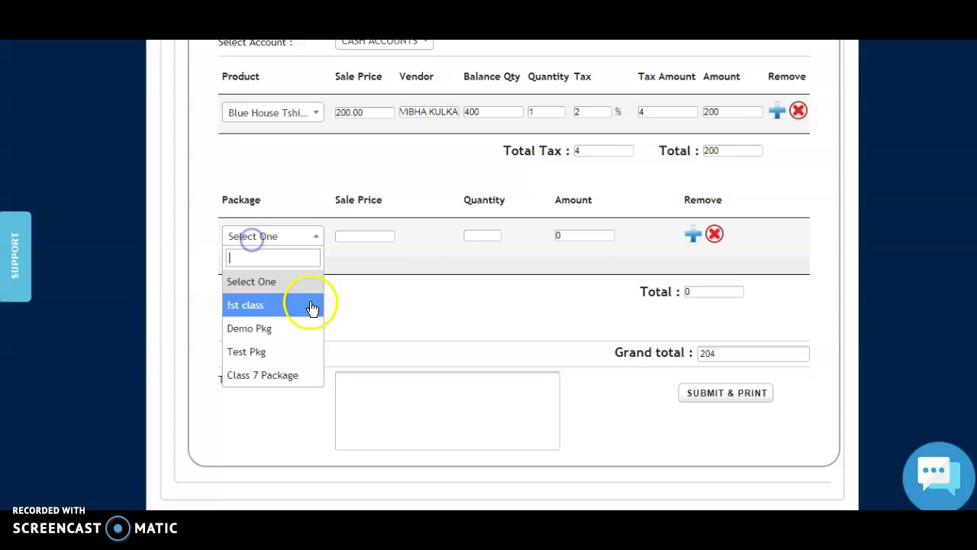
click(257, 374)
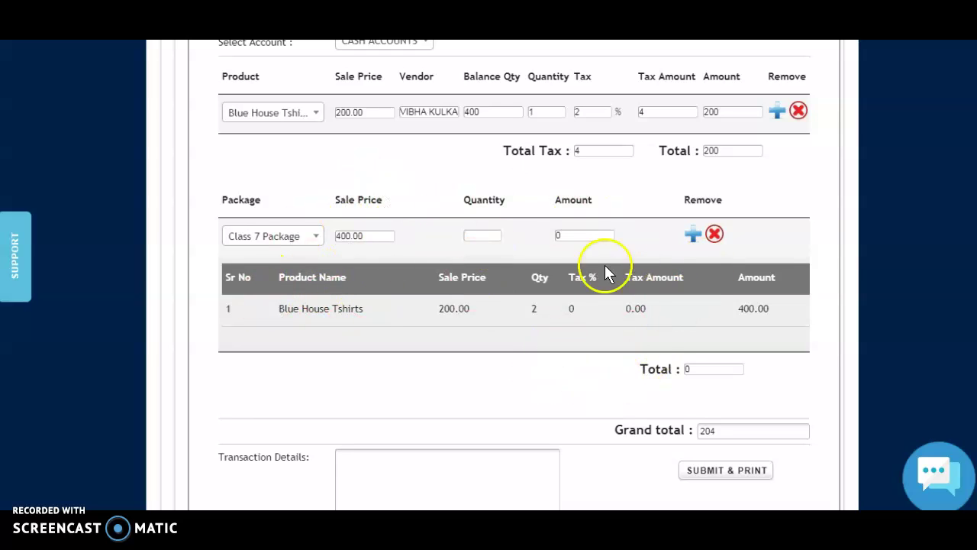
click(477, 236)
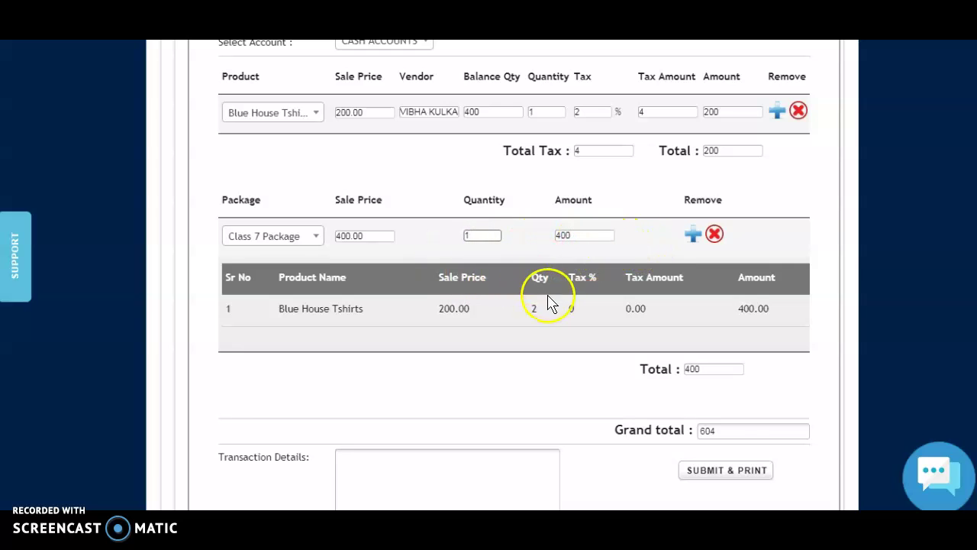
scroll(565, 291, down, 1)
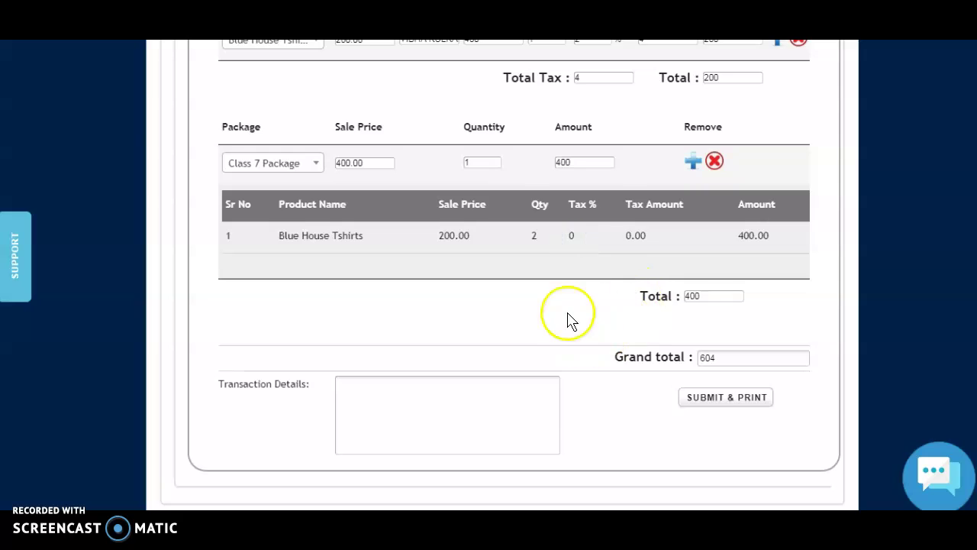
scroll(672, 313, up, 1)
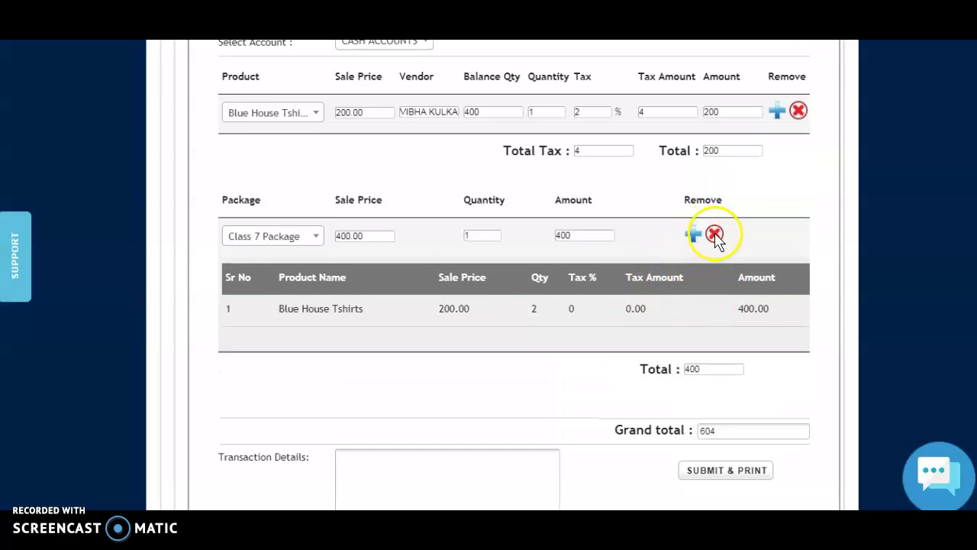
- Enter "note down details" as the transaction details and submit the distribution for printing
scroll(676, 391, down, 1)
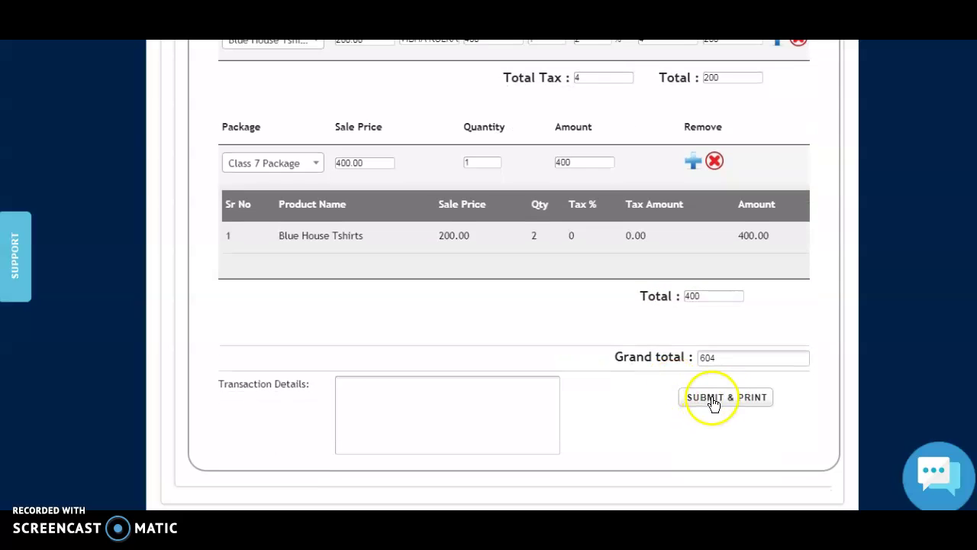
click(365, 383)
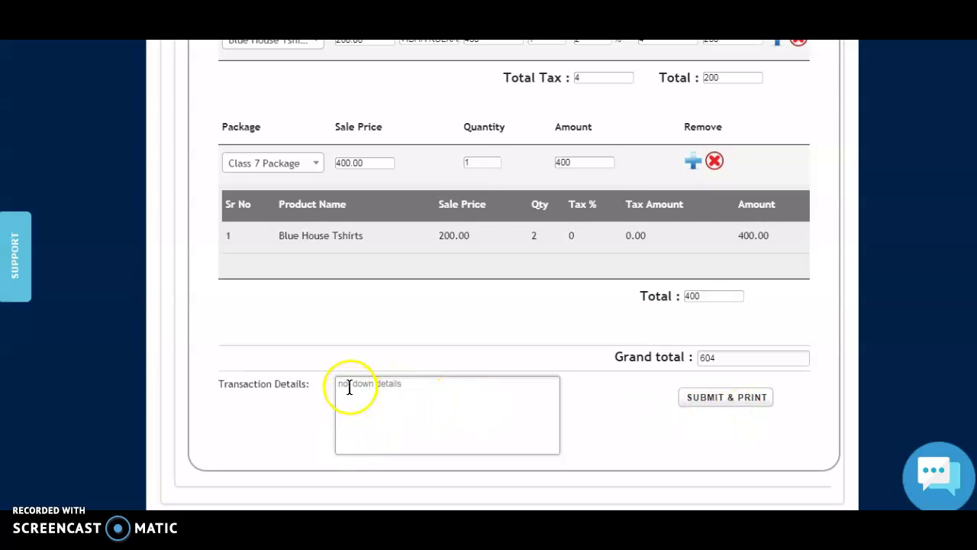
click(721, 398)
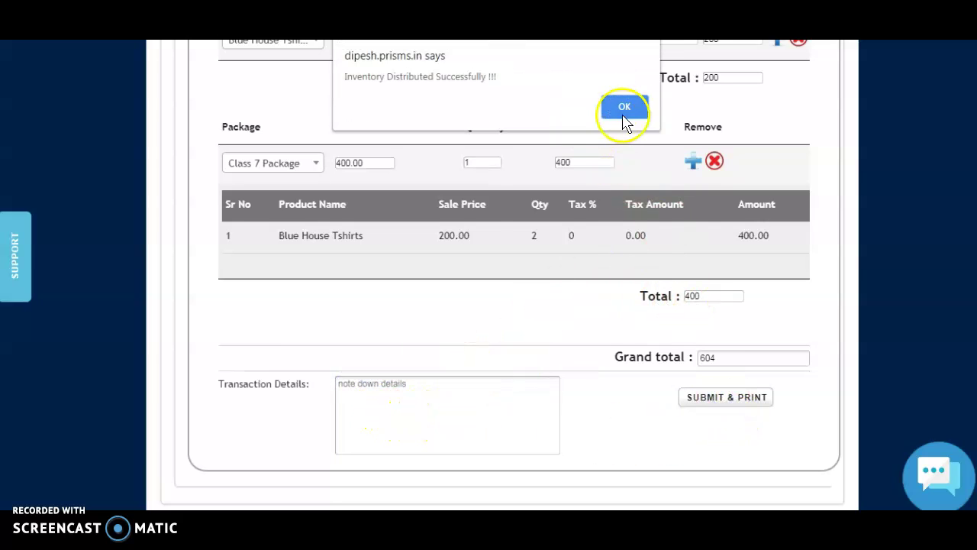
click(620, 106)
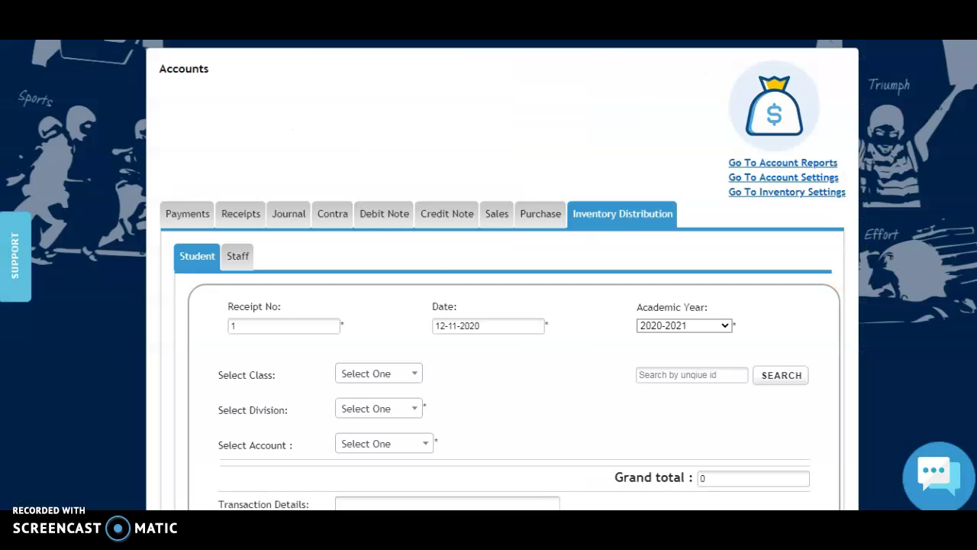
- Open the staff version of the Inventory Distribution form and review the available staff types
scroll(488, 306, down, 3)
scroll(489, 305, up, 2)
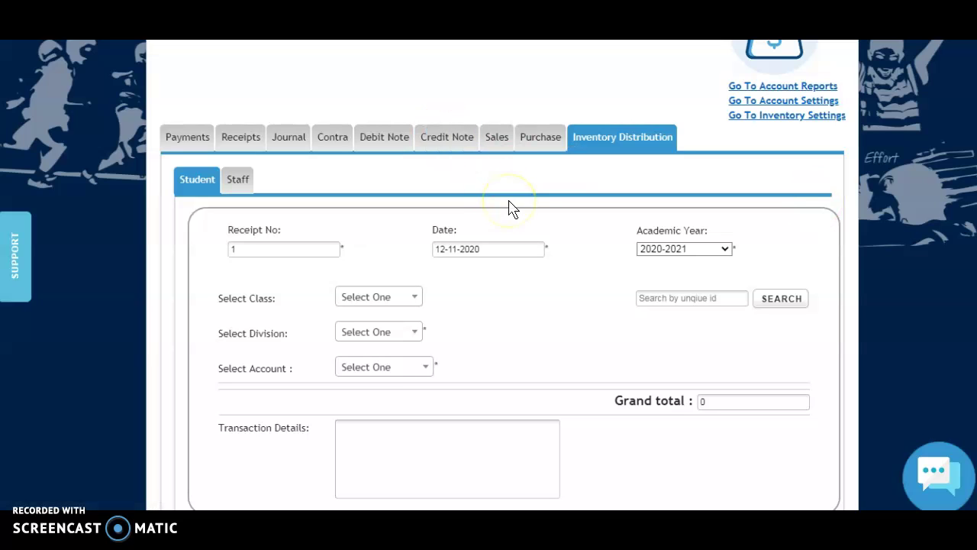
click(233, 191)
scroll(380, 190, down, 2)
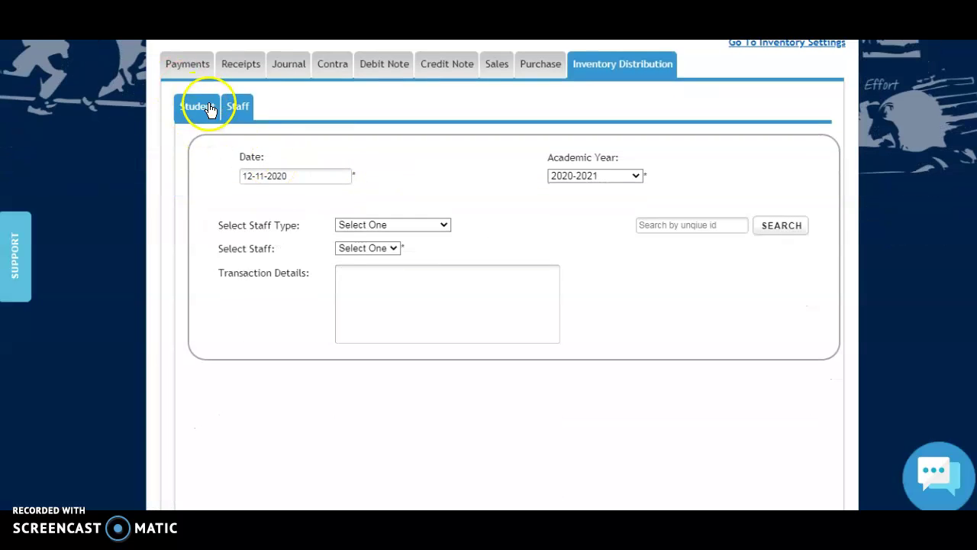
click(369, 224)
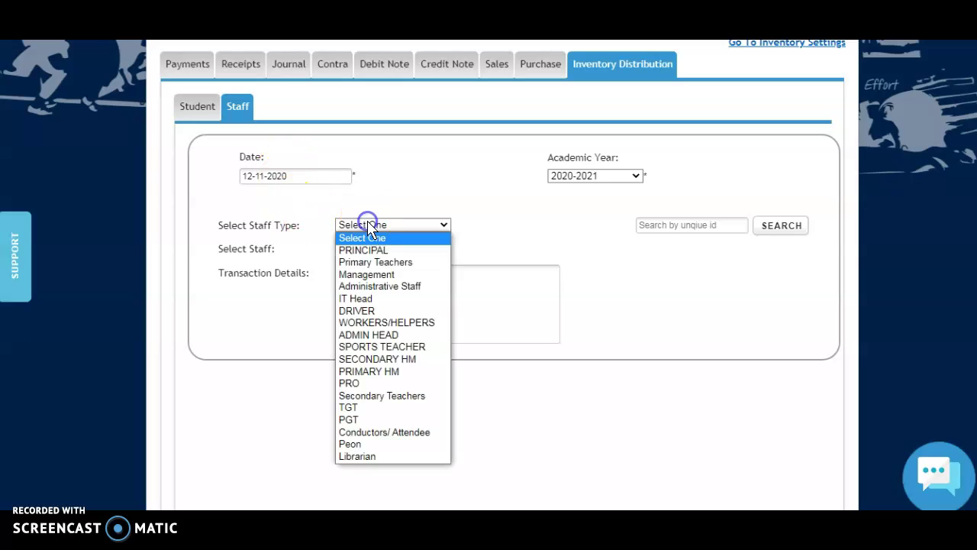
click(474, 194)
click(406, 200)
- Go to the Inventory Reports in the Reports module and open the Vendor Reports list
scroll(406, 200, up, 3)
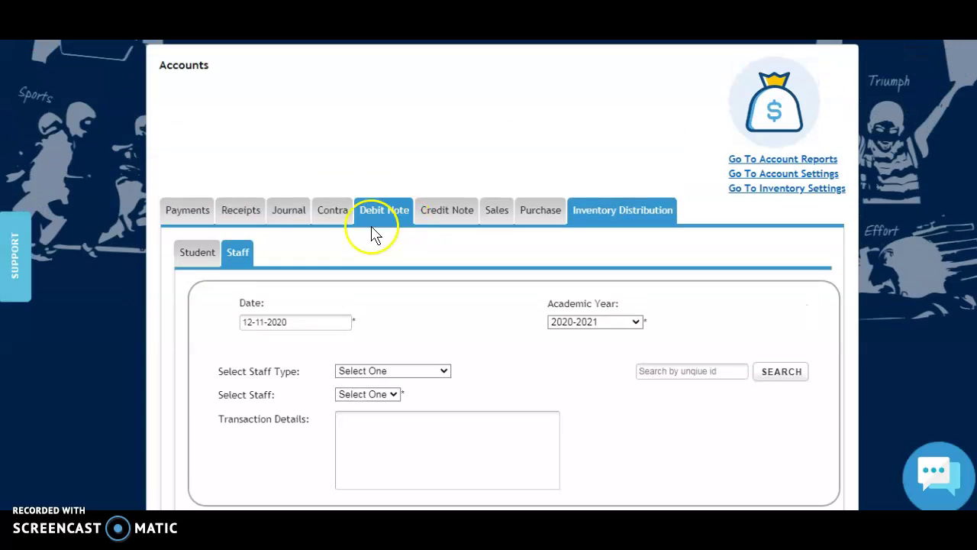
scroll(609, 252, up, 2)
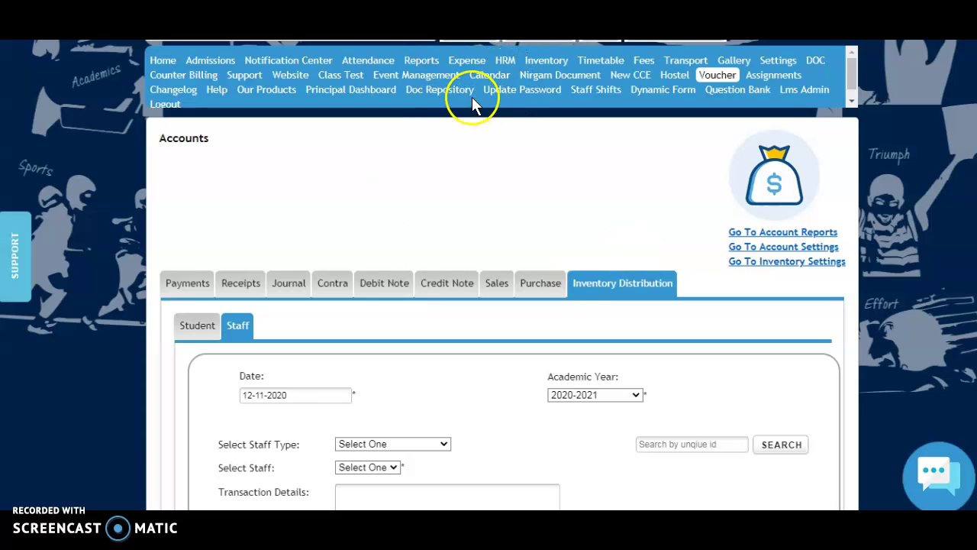
click(417, 65)
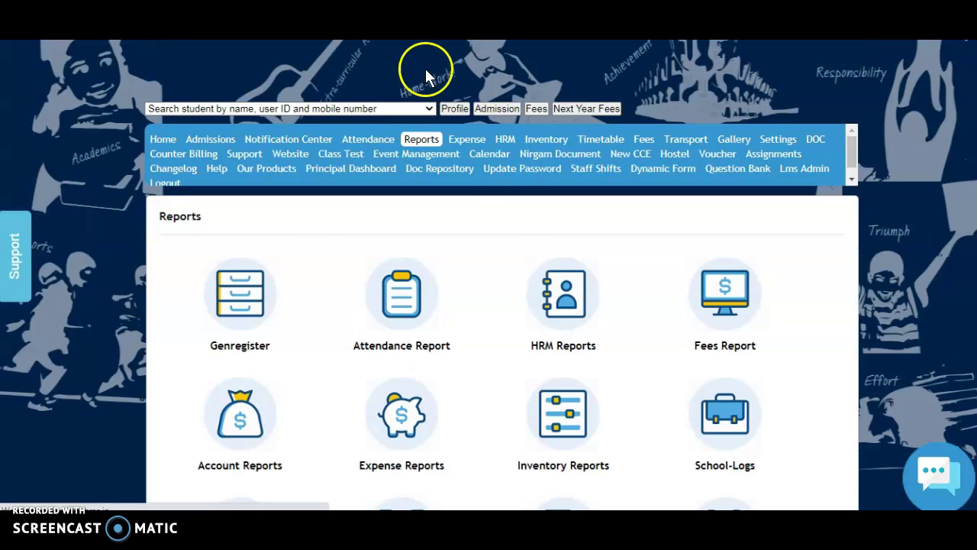
scroll(707, 220, down, 4)
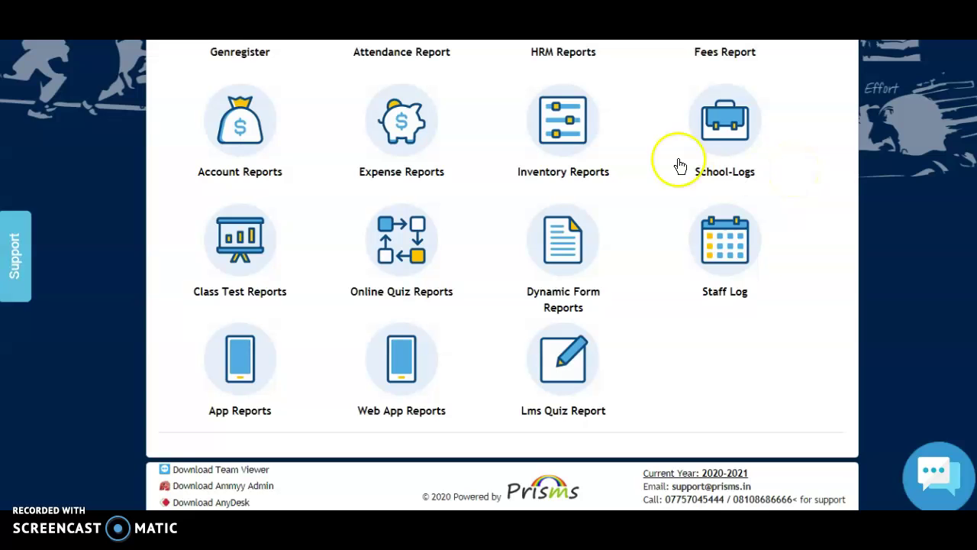
click(565, 149)
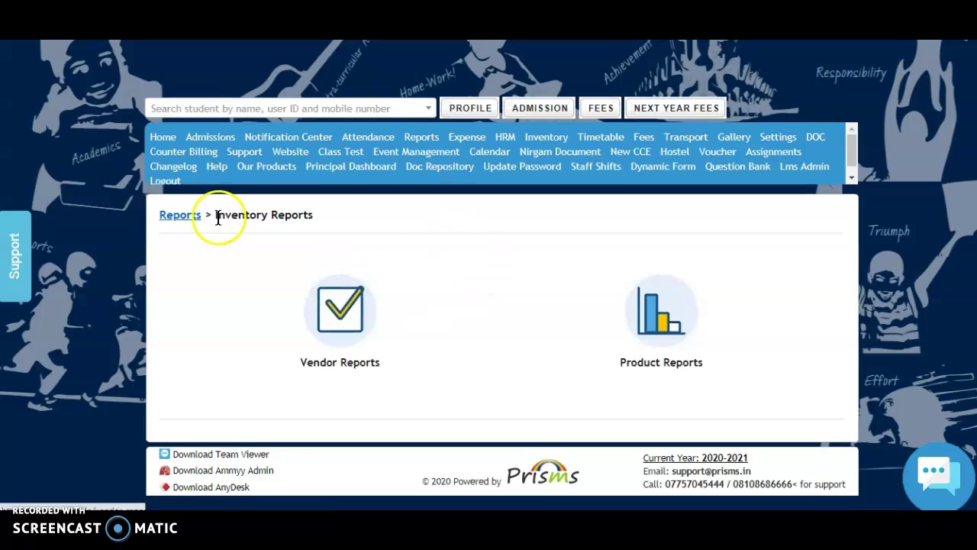
click(353, 326)
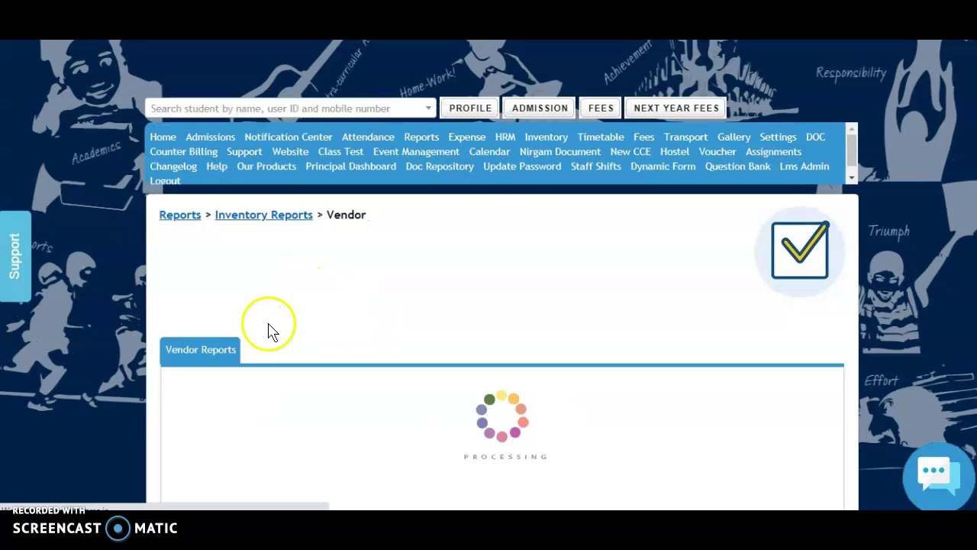
scroll(545, 240, down, 3)
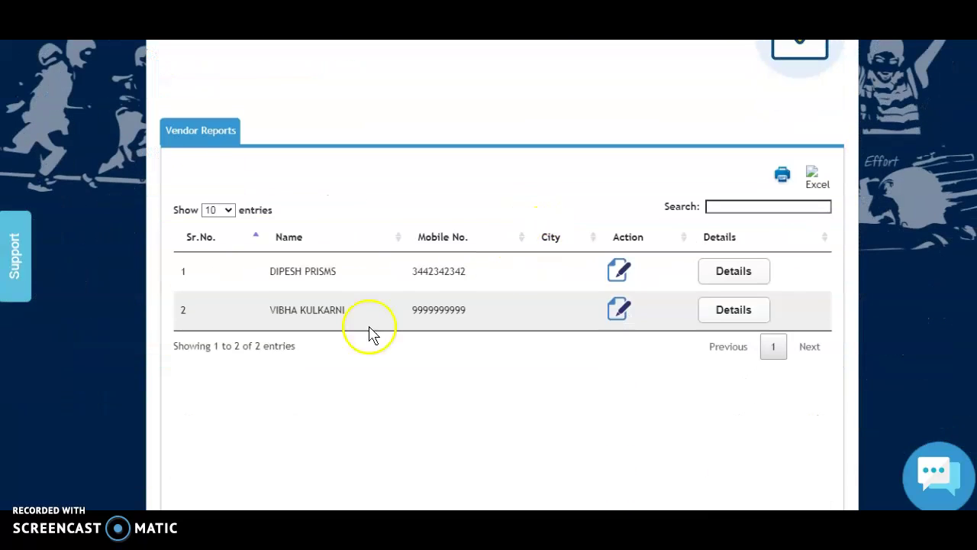
- Open the first vendor in the Vendor Reports list for editing and review its basic details
click(622, 272)
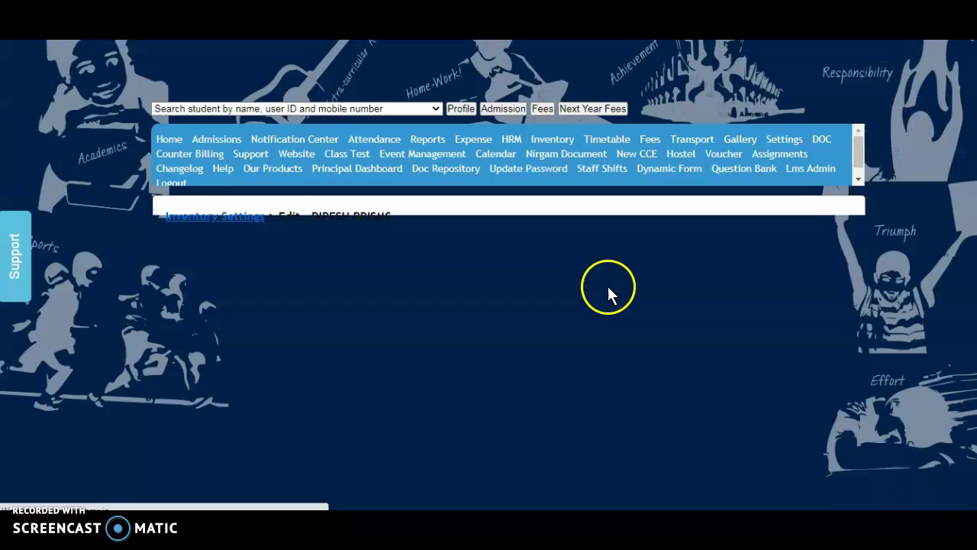
scroll(281, 217, down, 2)
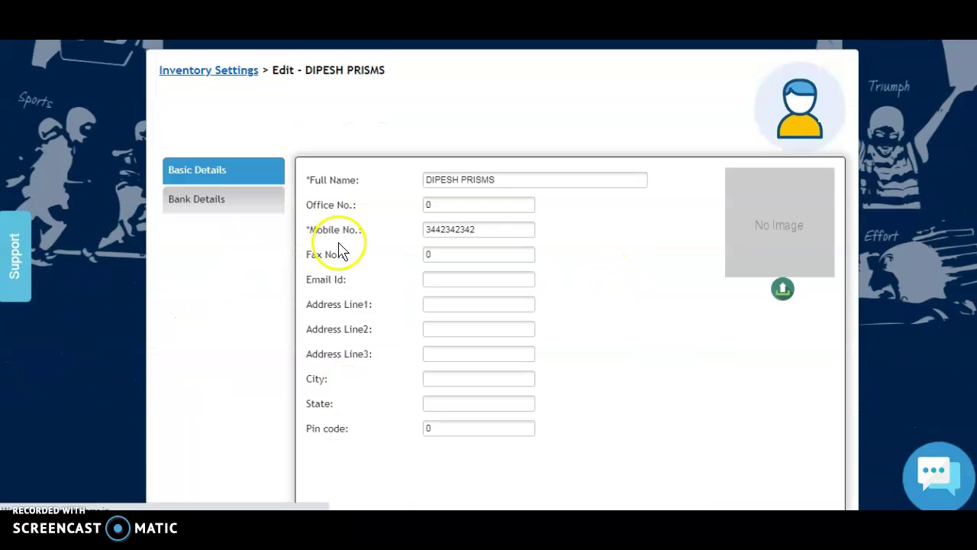
scroll(336, 244, up, 2)
- Return to the Inventory Reports and open the Product Reports to review the product filters
click(212, 214)
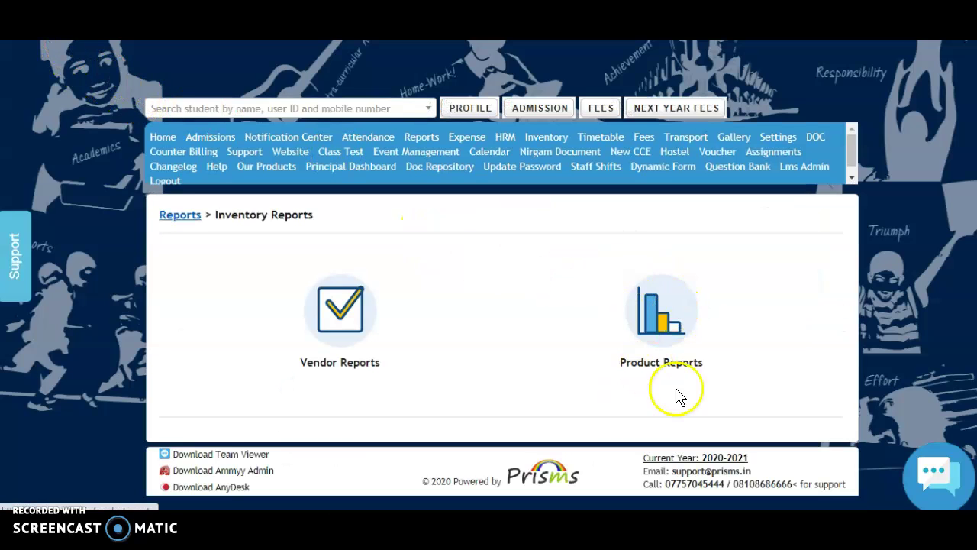
click(674, 345)
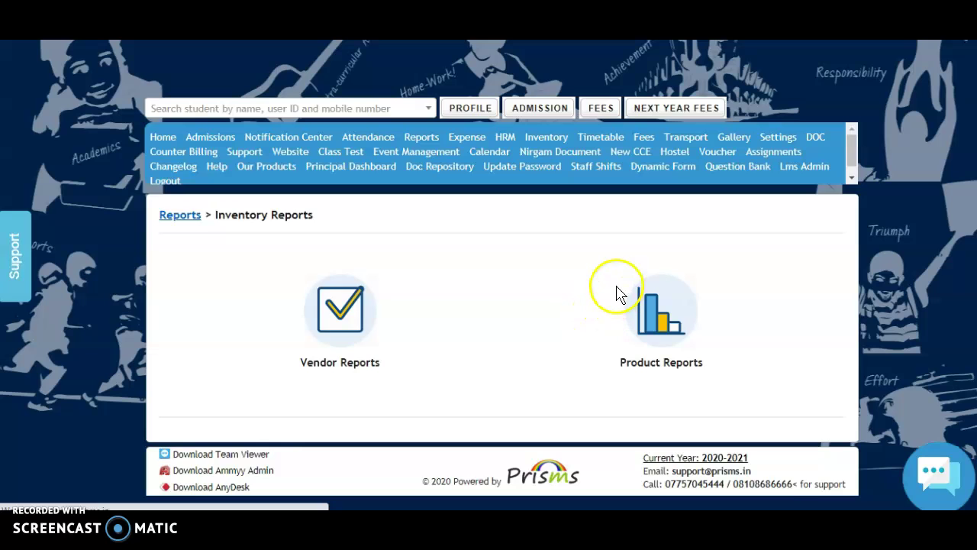
click(617, 291)
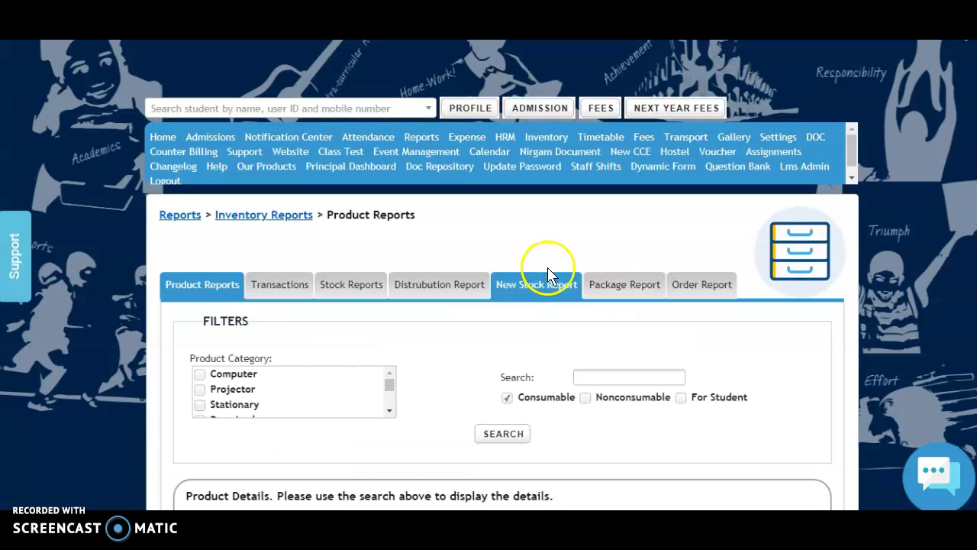
scroll(473, 297, down, 2)
scroll(356, 313, down, 1)
scroll(272, 237, up, 1)
- Open the Transactions report and set its division filter to the Prisms class
click(295, 146)
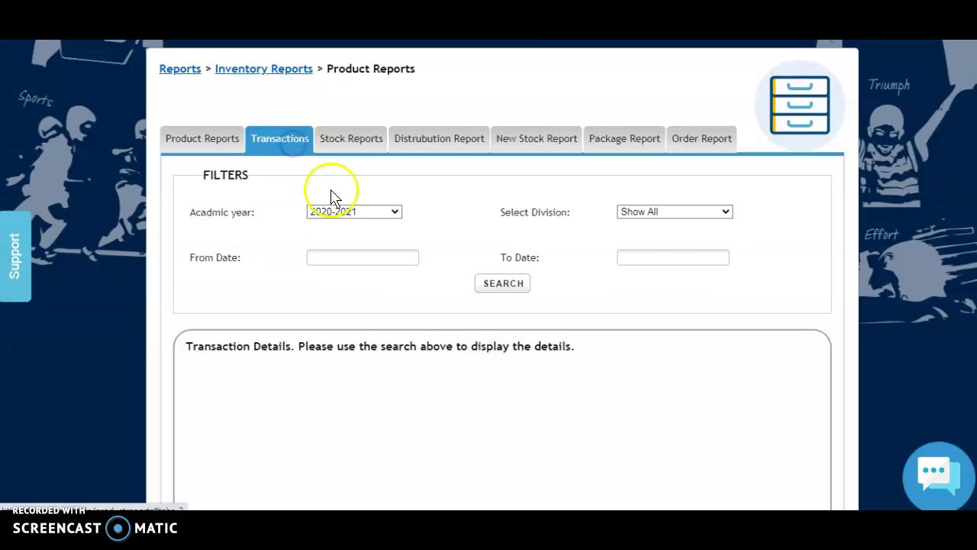
click(677, 208)
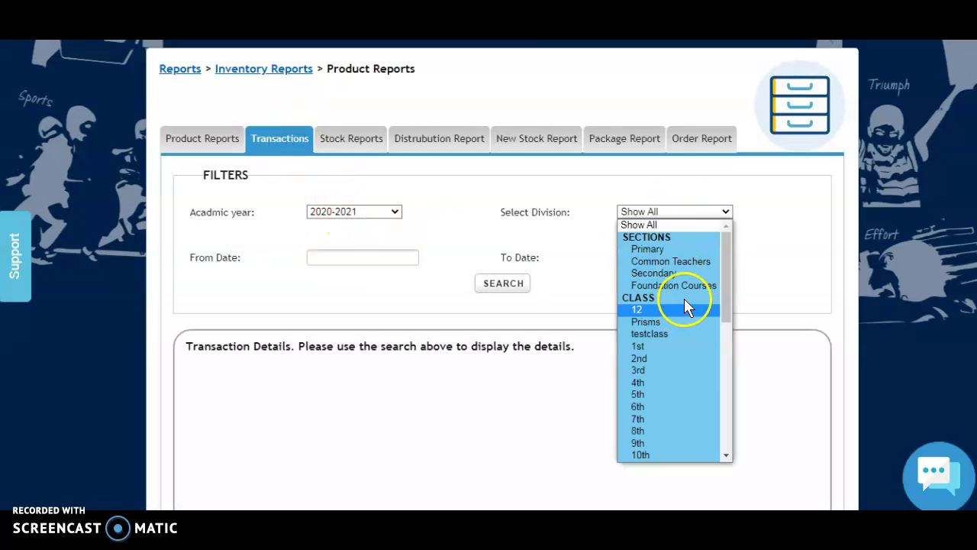
scroll(692, 348, down, 3)
click(673, 383)
click(667, 211)
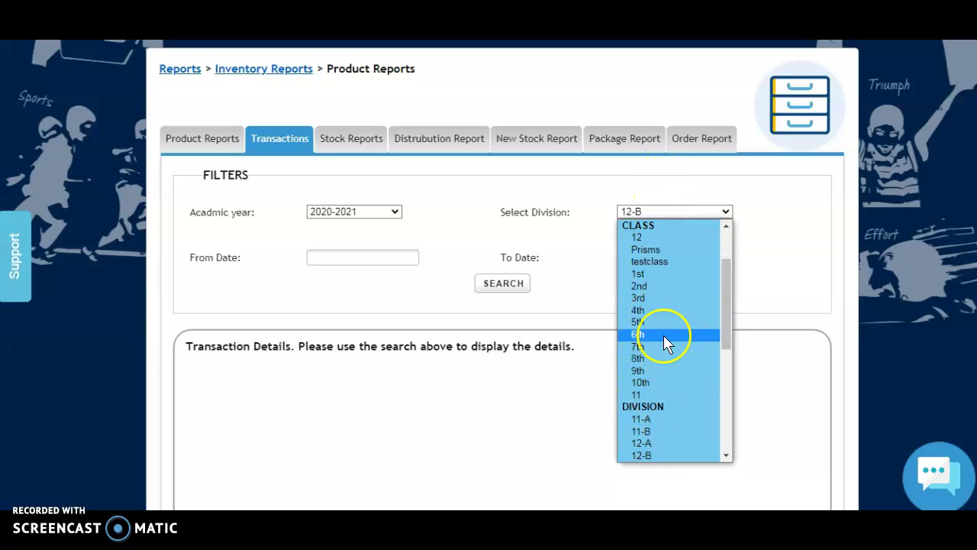
click(664, 249)
- Search the transactions from 01-11-2020 to 12-11-2020 and review the listed transaction details
click(326, 257)
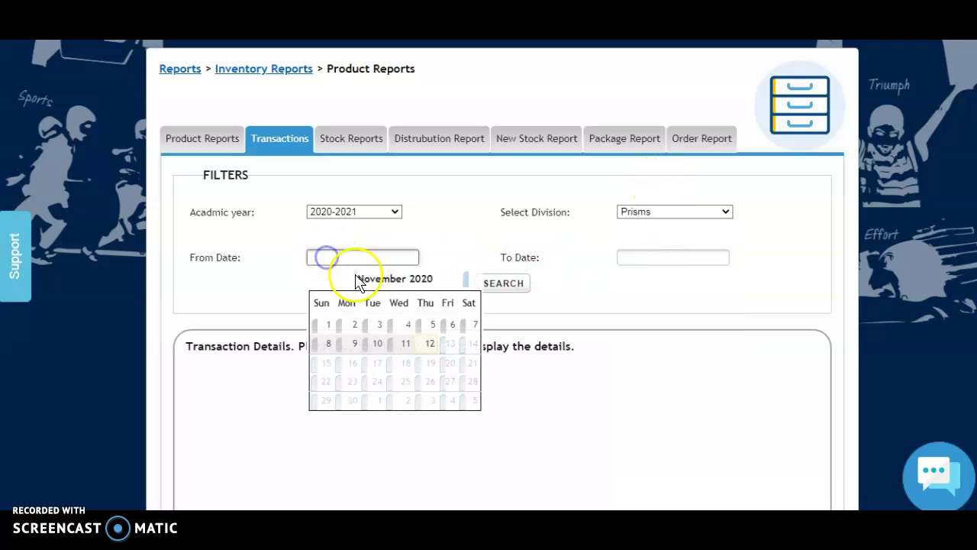
click(328, 327)
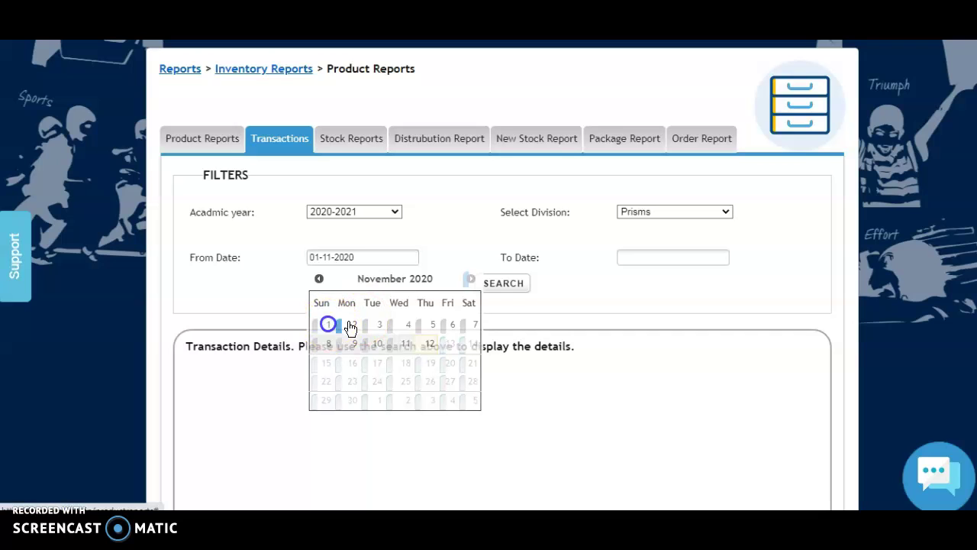
click(649, 257)
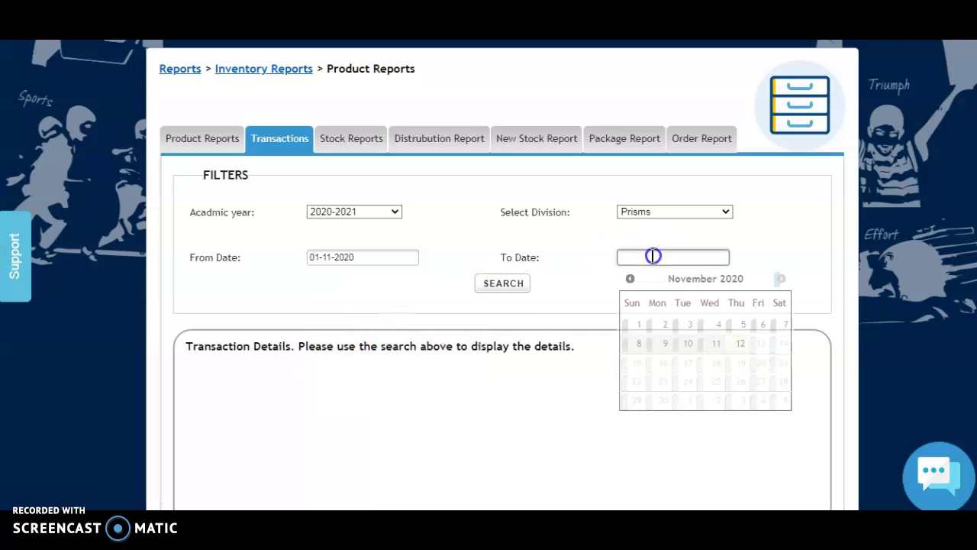
click(739, 344)
click(500, 282)
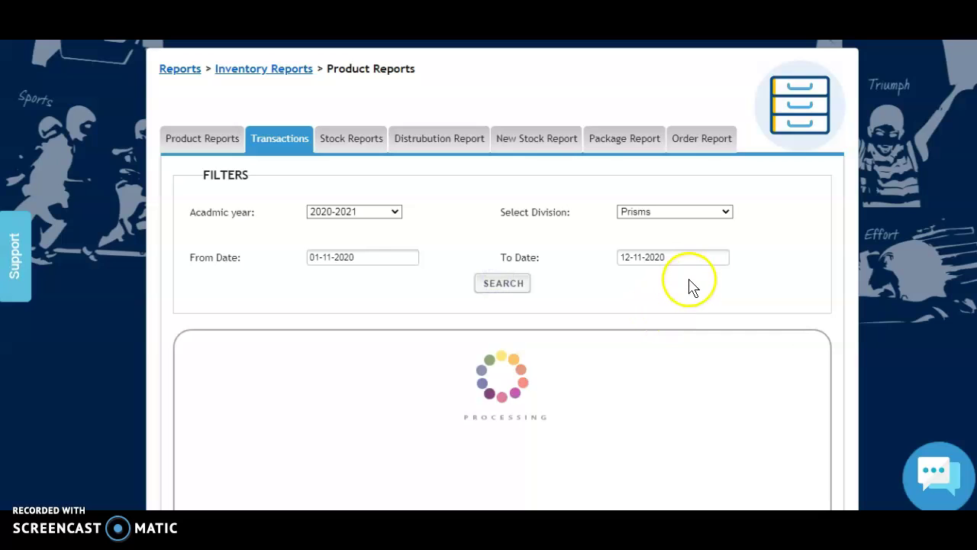
scroll(622, 327, down, 3)
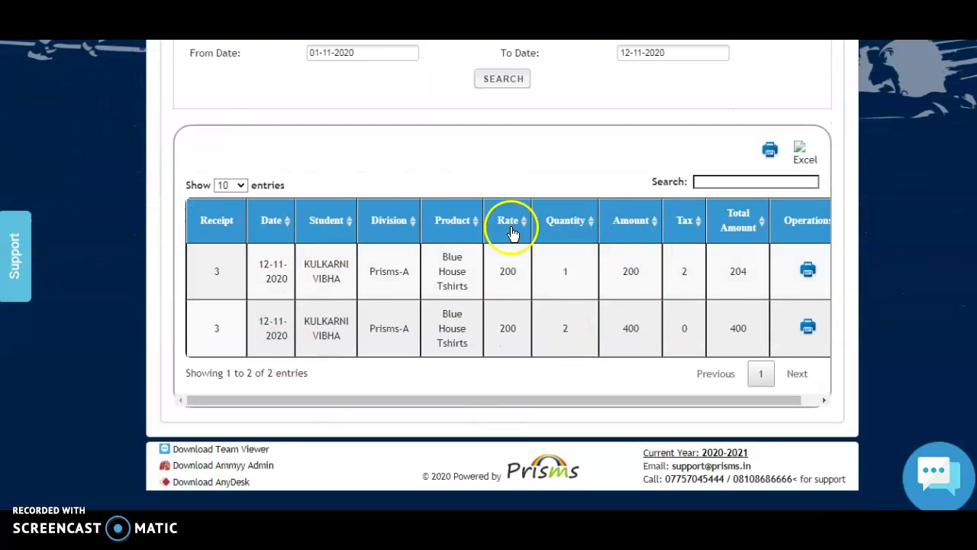
scroll(710, 311, up, 1)
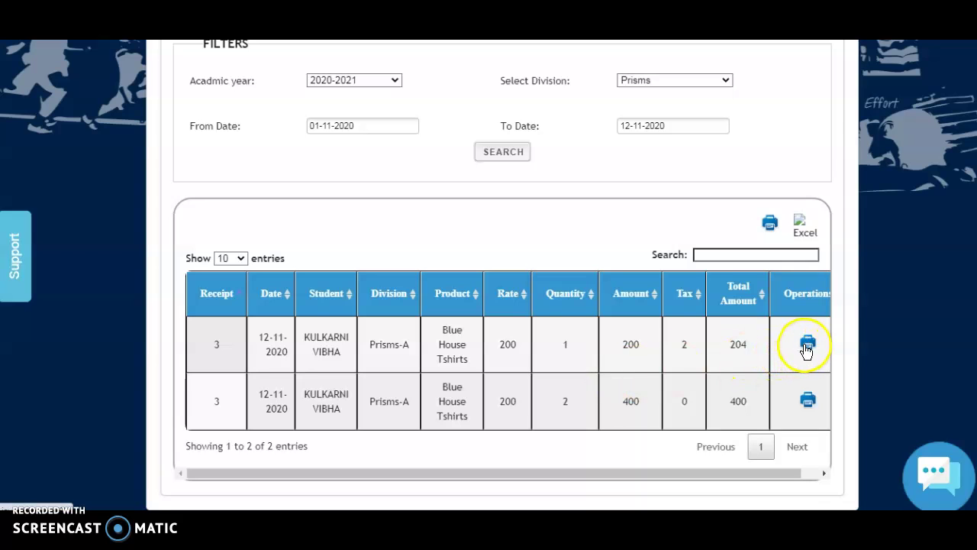
scroll(807, 350, up, 2)
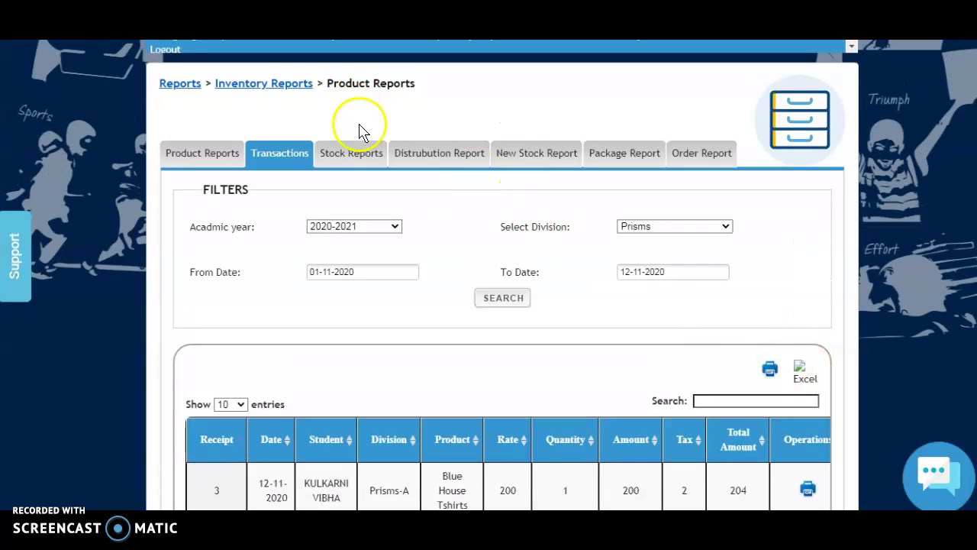
- Run the Stock Report for Blue House Tshirts in the House Uniform category and review it
click(354, 153)
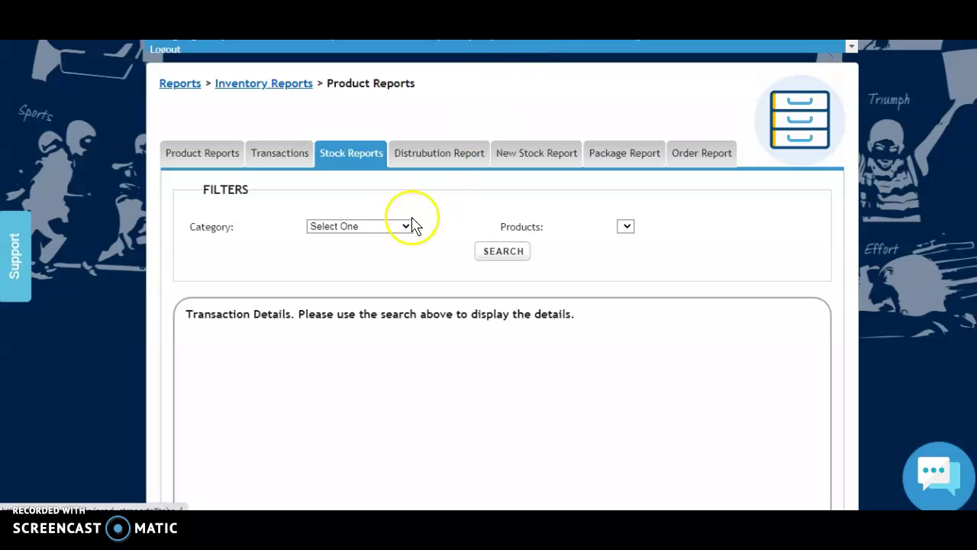
click(384, 224)
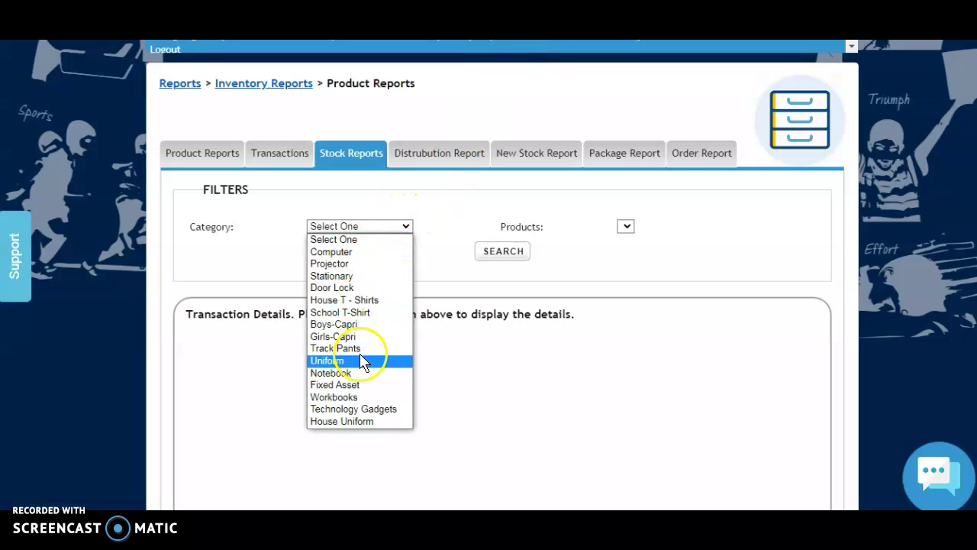
click(365, 420)
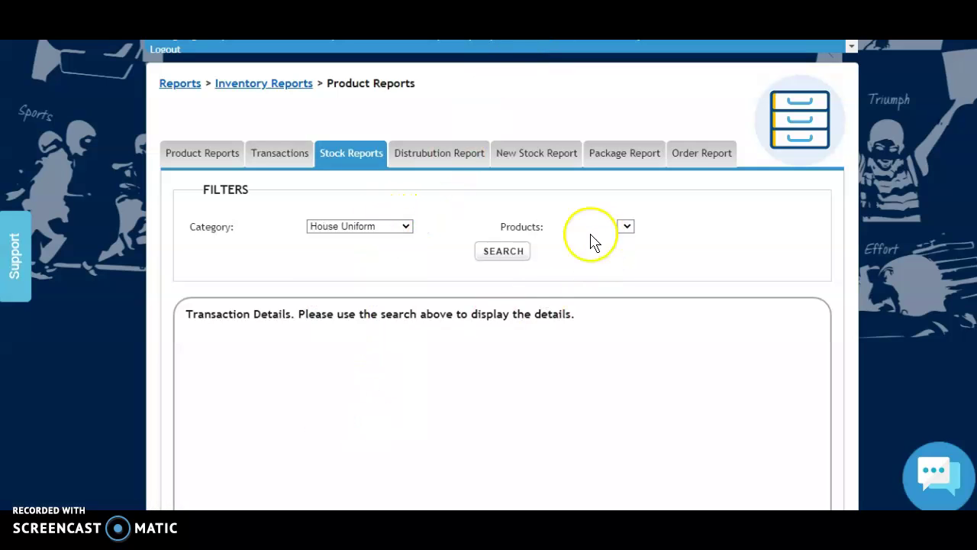
click(519, 251)
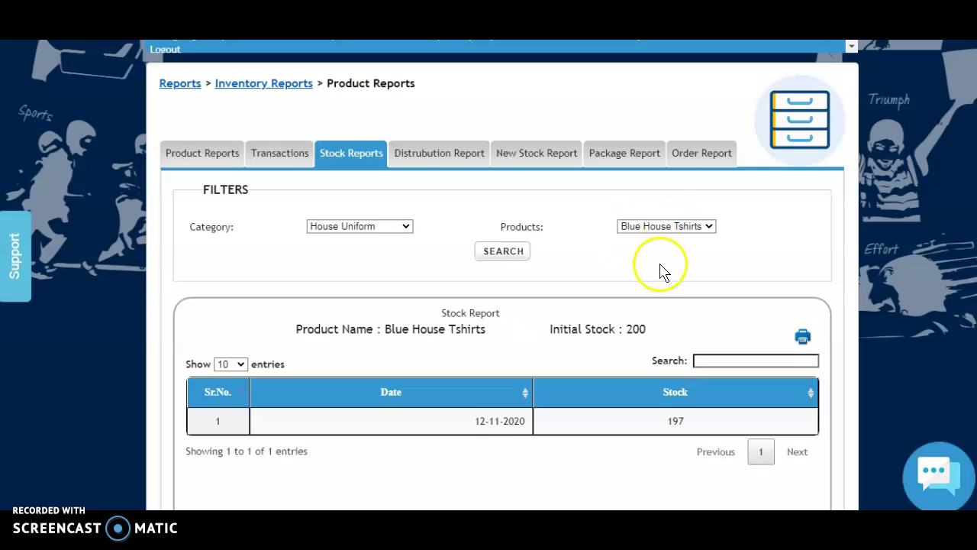
scroll(661, 270, down, 1)
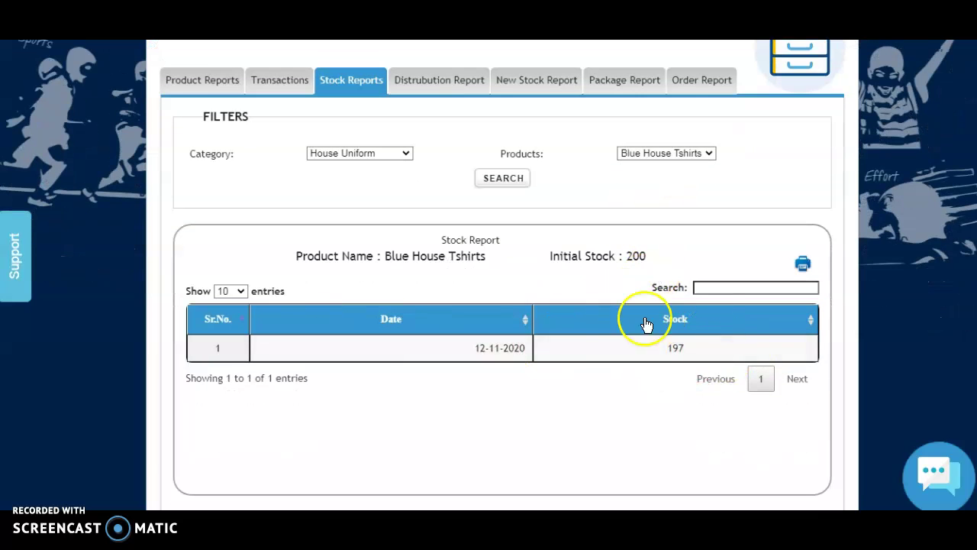
- Display the month-wise Distribution Report for students for November 2020
click(414, 76)
click(345, 158)
click(428, 162)
click(633, 158)
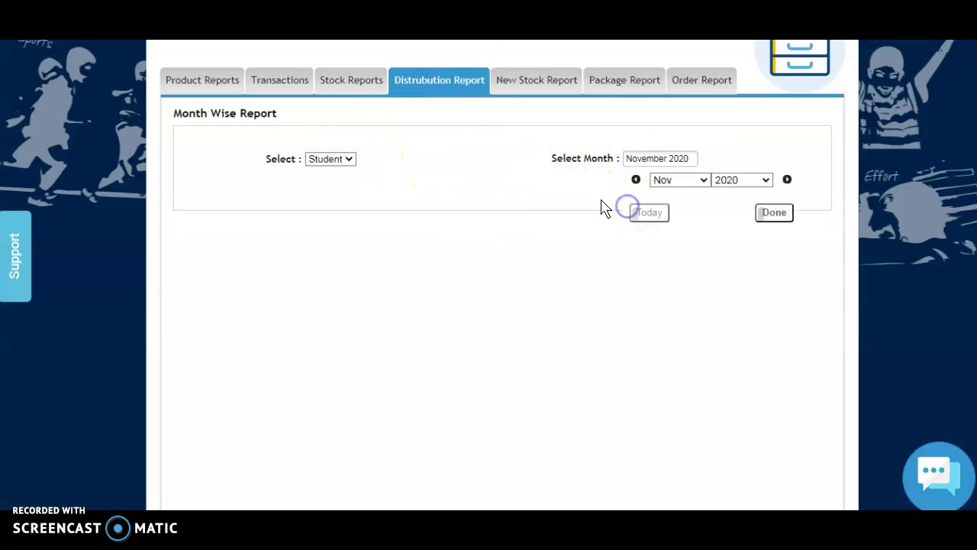
click(766, 212)
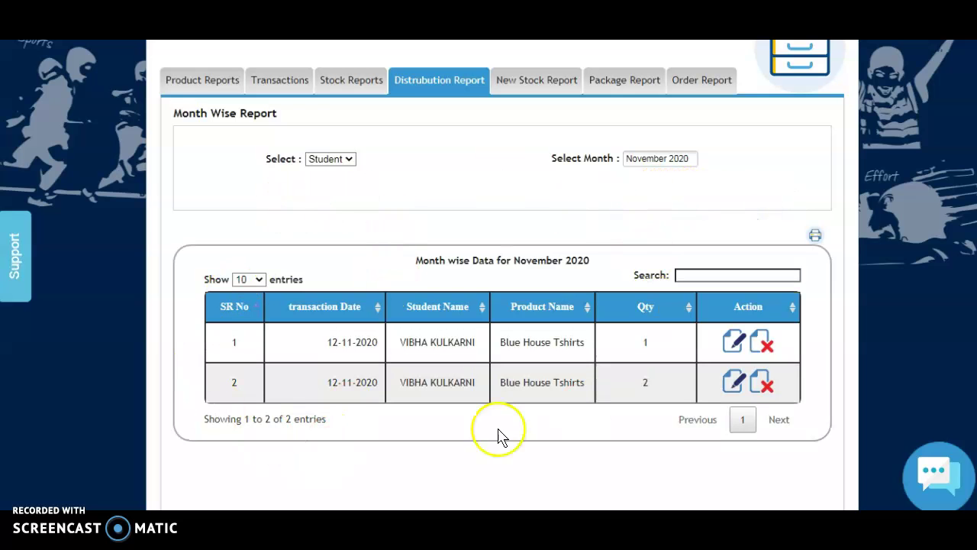
- Look at the New Stock Report filters and run the Package Report for Class 7 Package
click(555, 88)
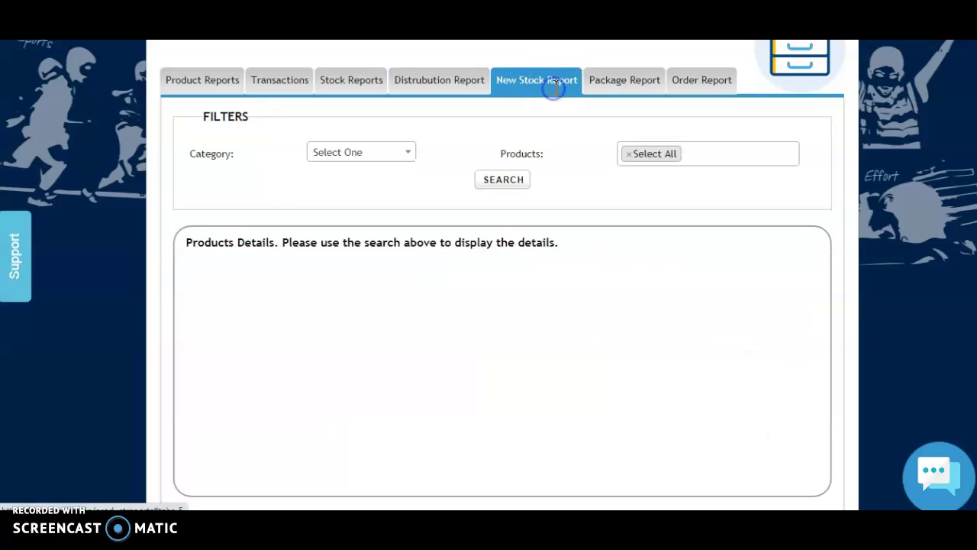
click(623, 88)
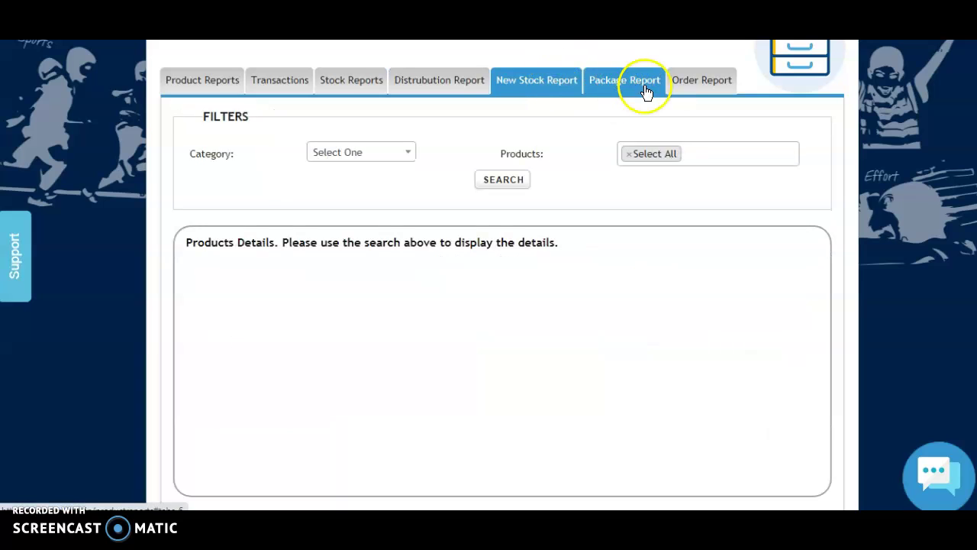
click(633, 88)
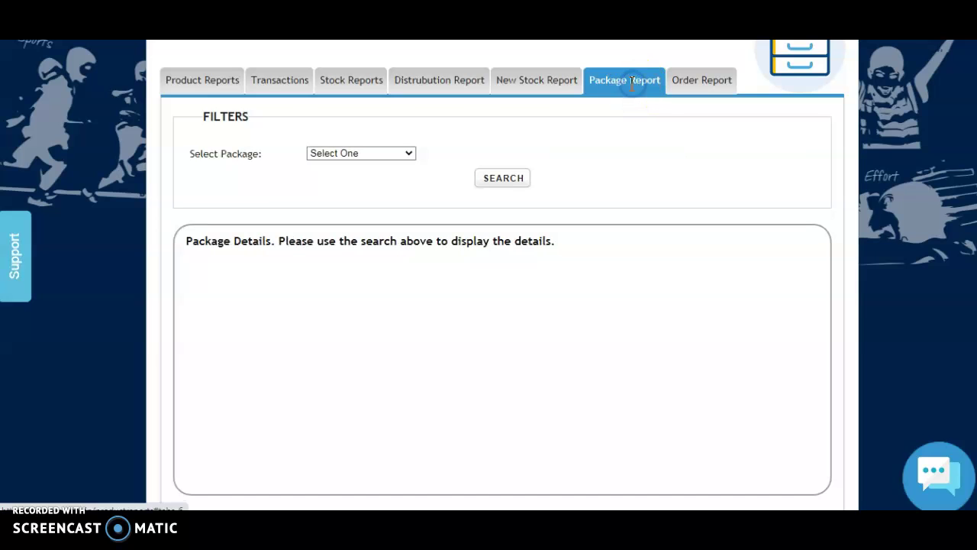
click(407, 155)
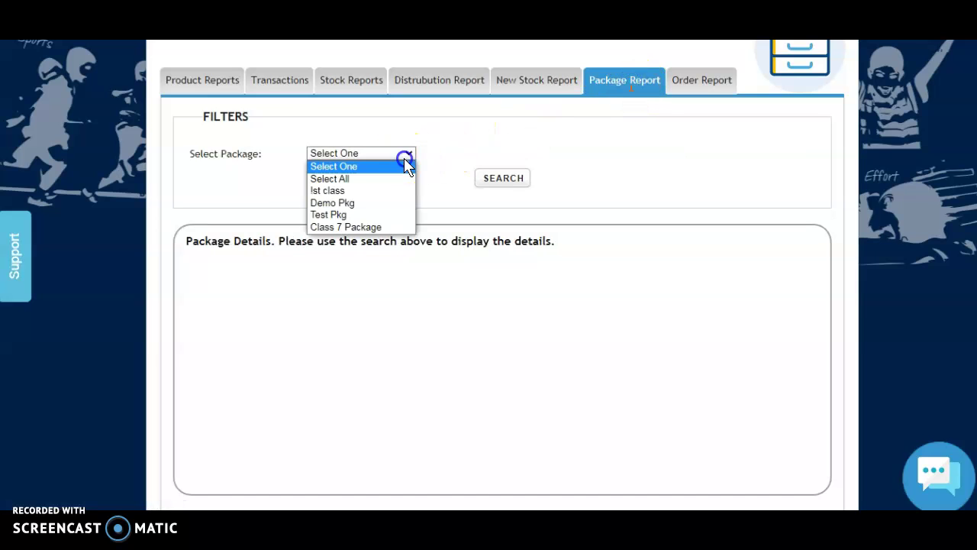
click(377, 225)
click(500, 177)
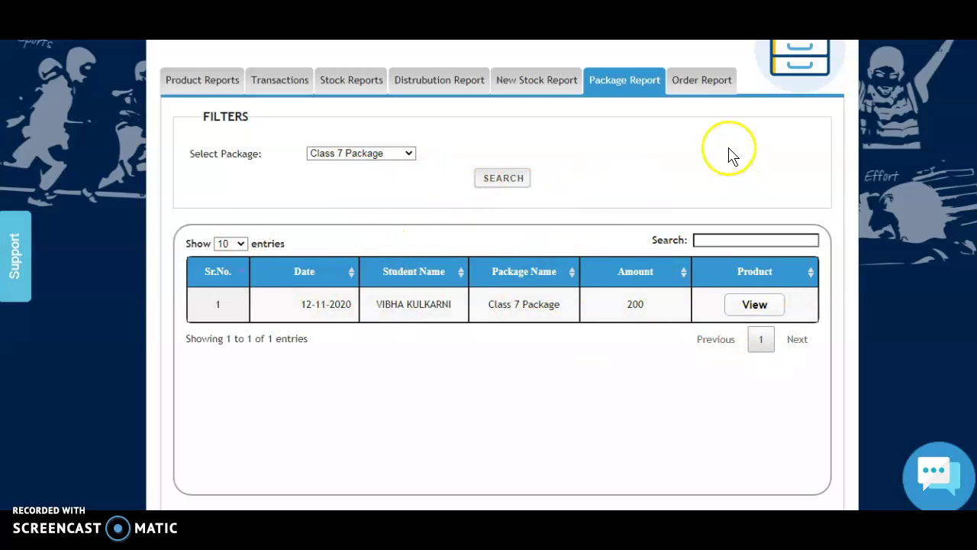
scroll(476, 190, up, 1)
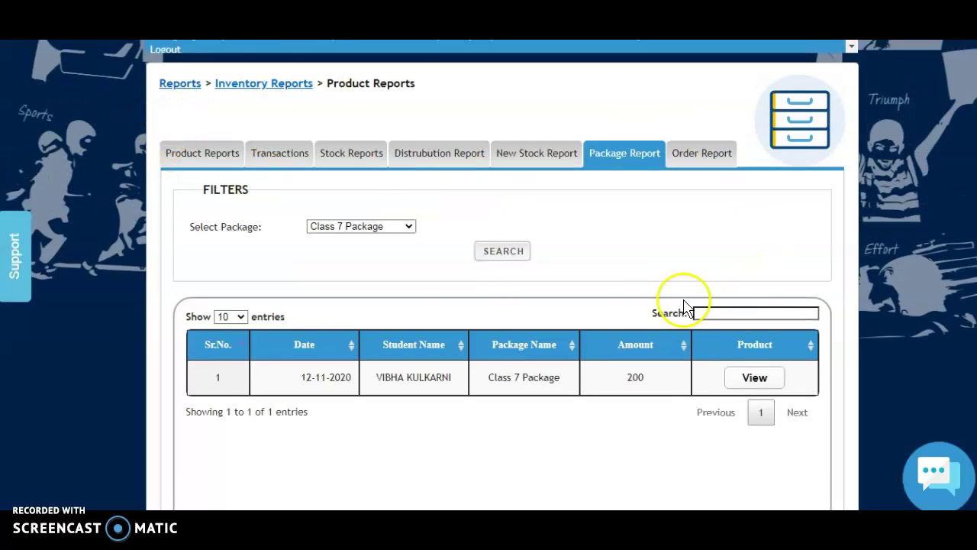